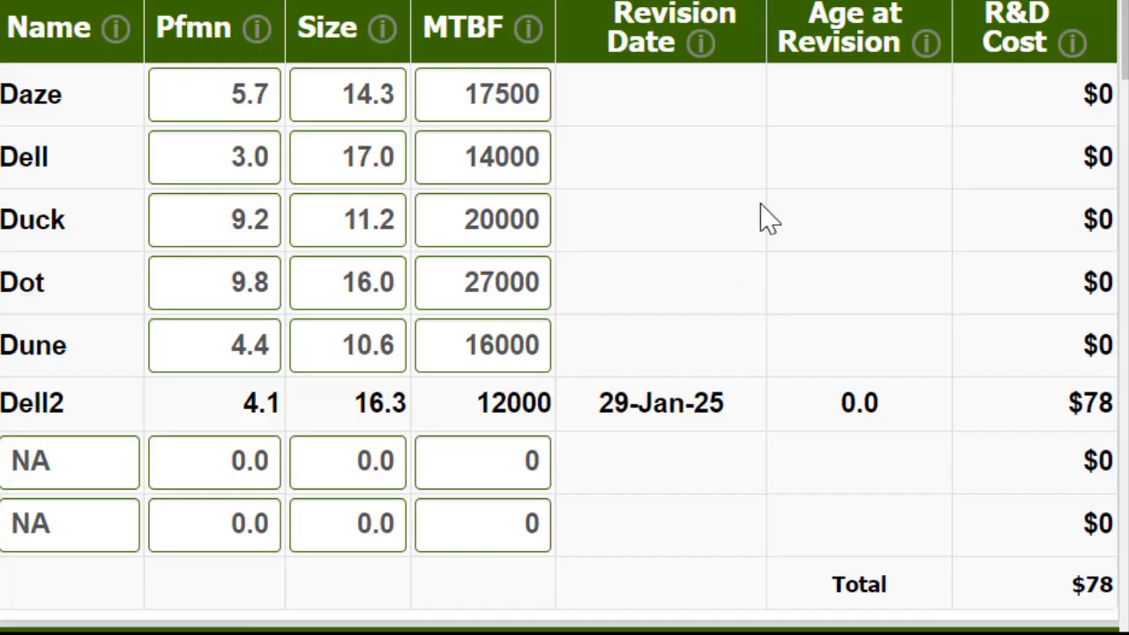
Step: Set Daze's performance to 6.4 and its size to 13.6
double_click(224, 109)
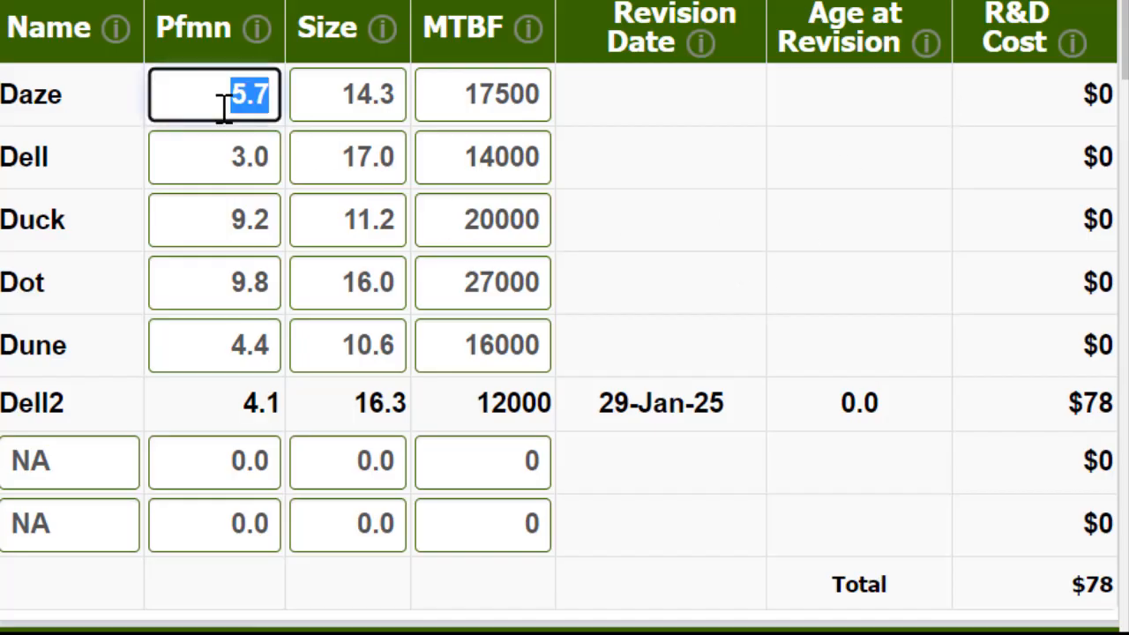
type("6.4")
key("Tab")
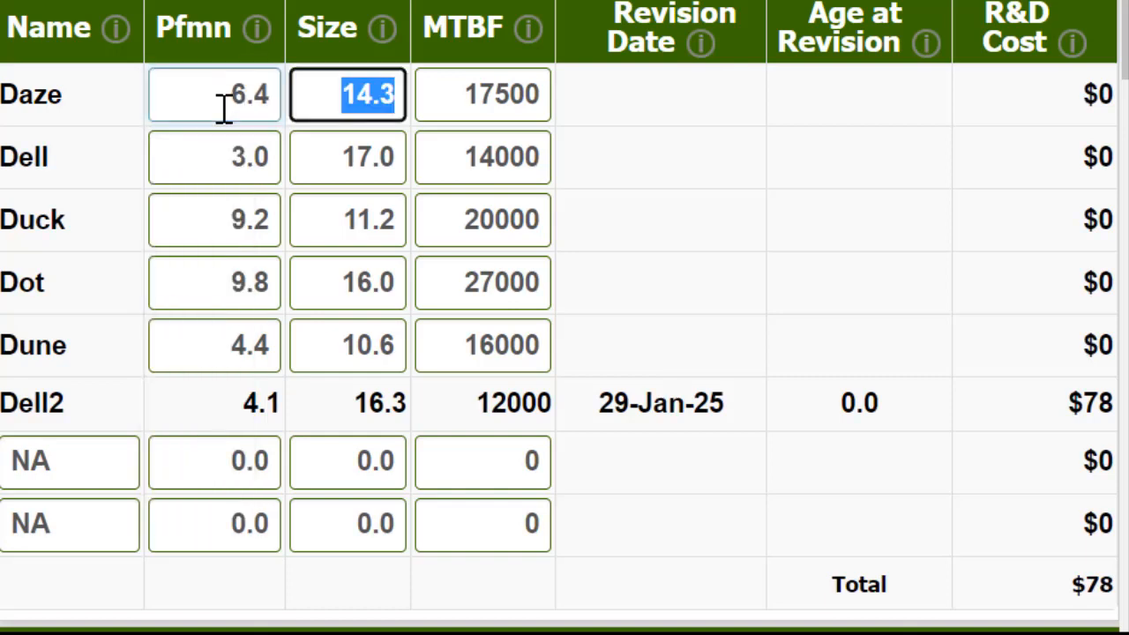
type("13.6")
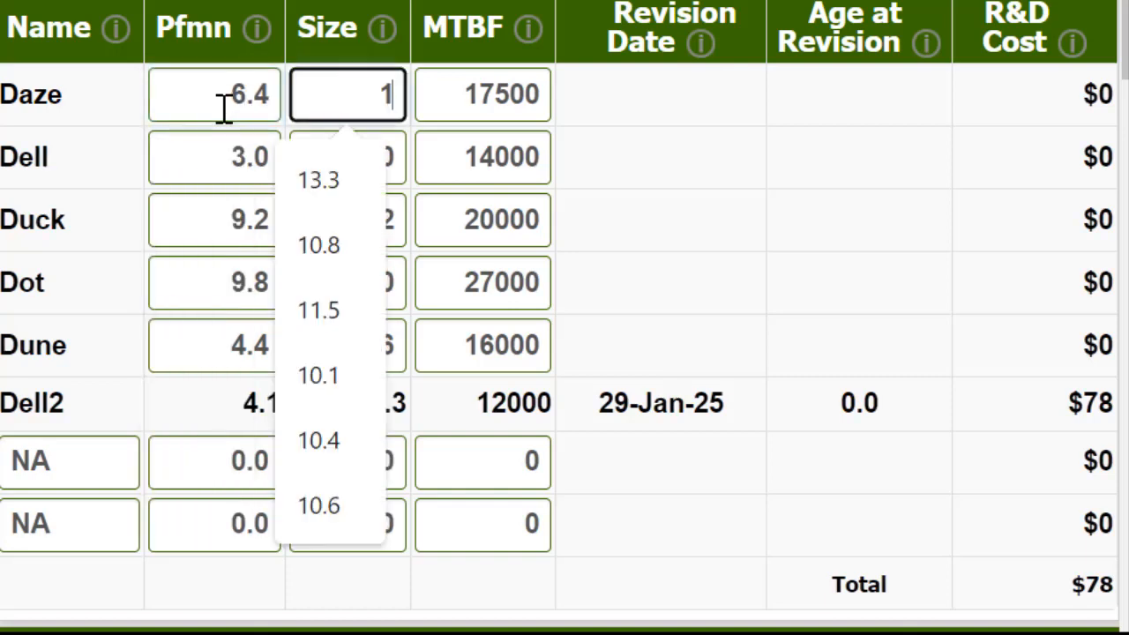
key("Tab")
key("Tab")
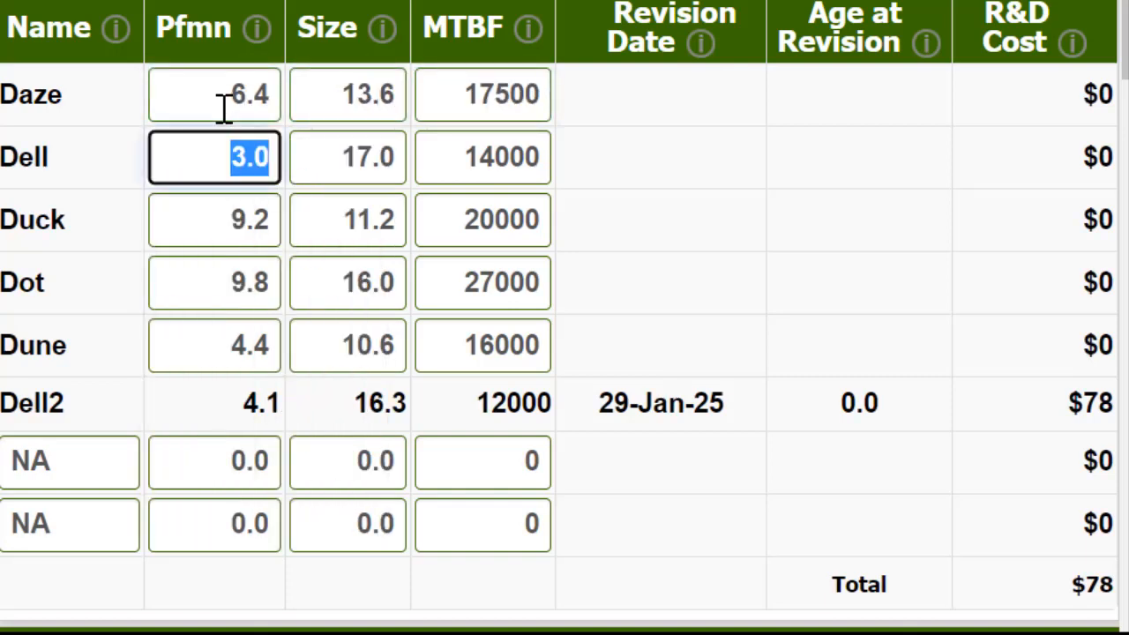
Step: Set Duck's performance to 9.8 and its size to 10.2, skipping Dell
key("Tab")
key("Tab")
key("Tab")
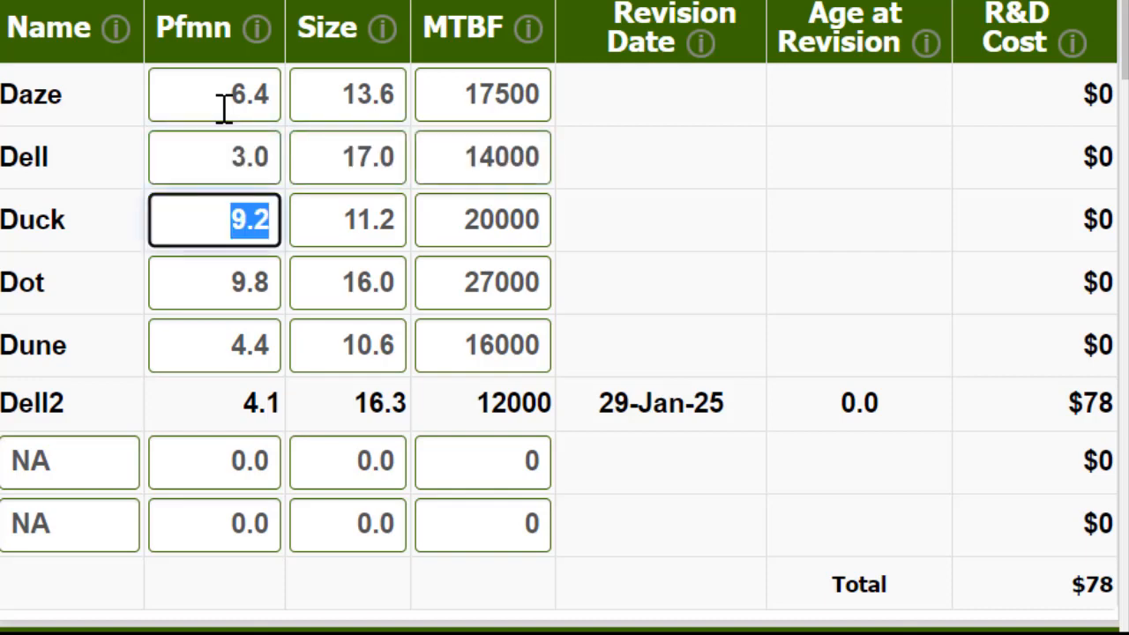
type("9.8")
key("Tab")
type("10")
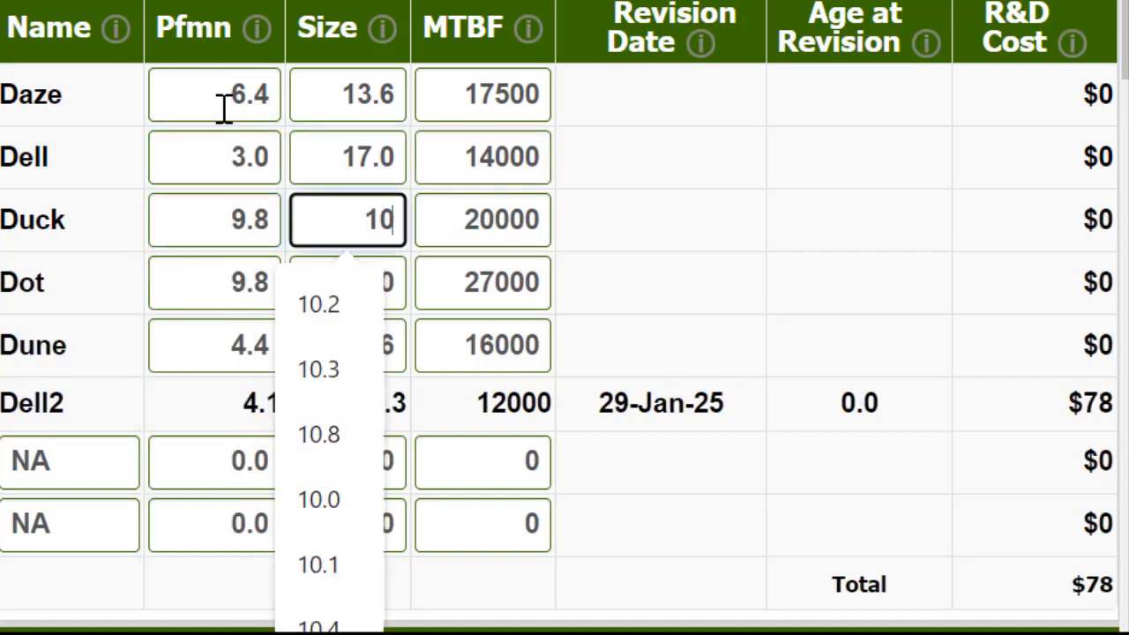
type(".2")
key("Tab")
key("Tab")
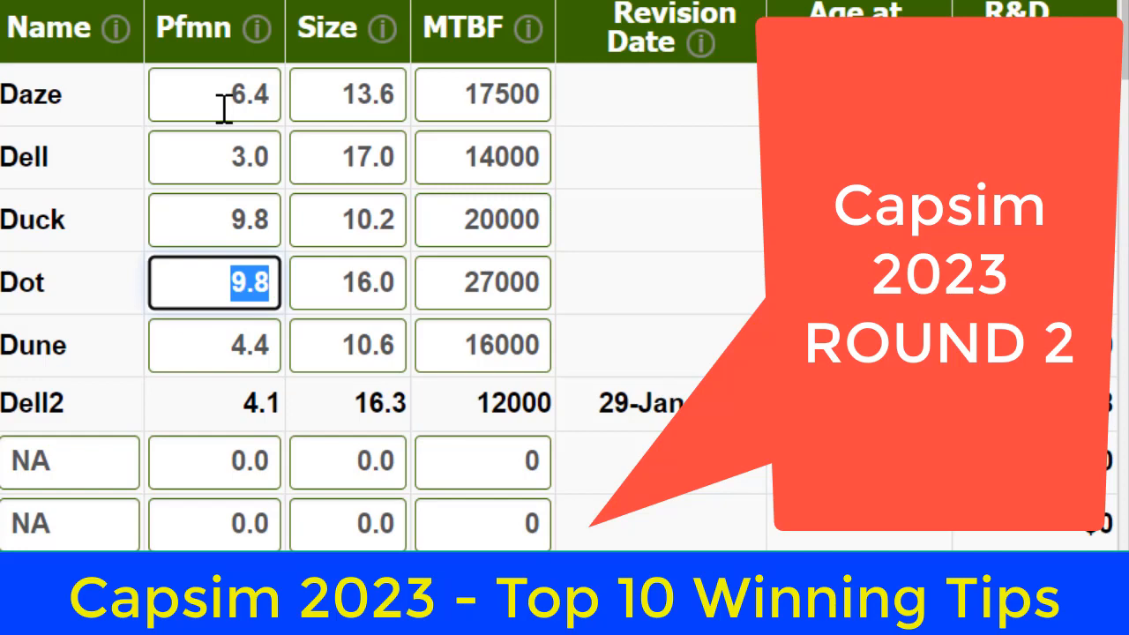
type("10.")
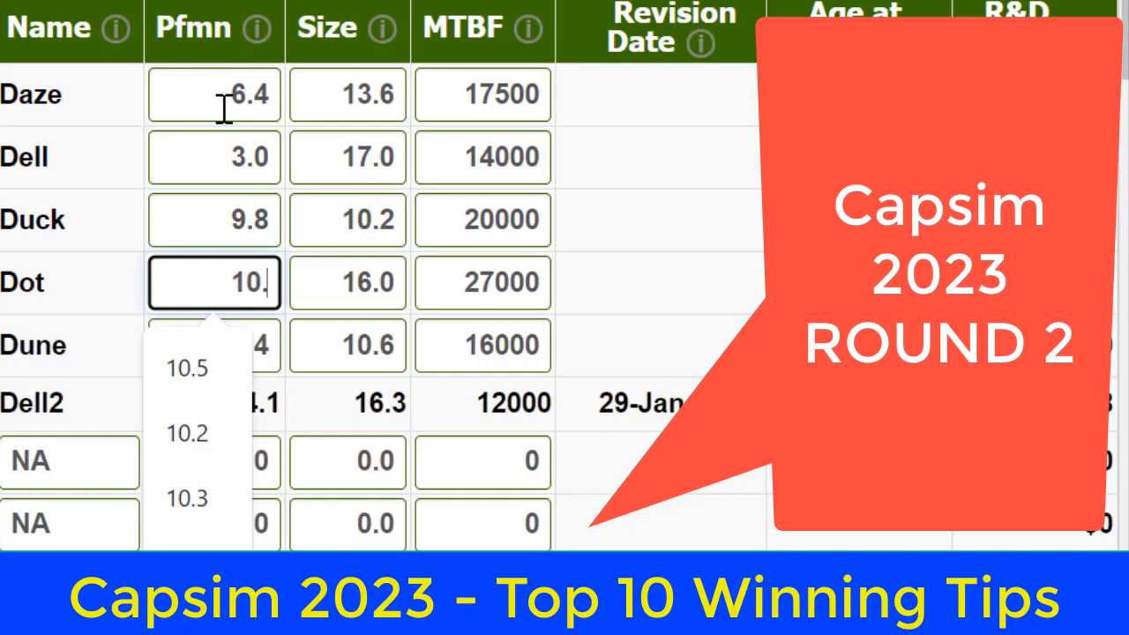
key("BackSpace")
key("BackSpace")
key("BackSpace")
type("11.5")
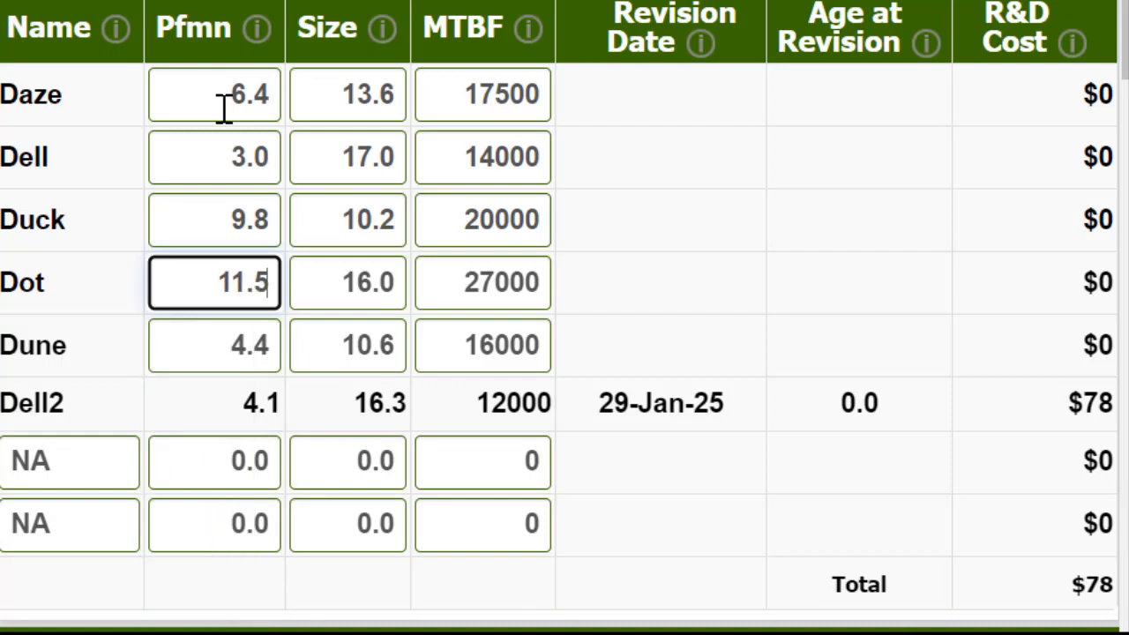
key("Tab")
key("shift+Tab")
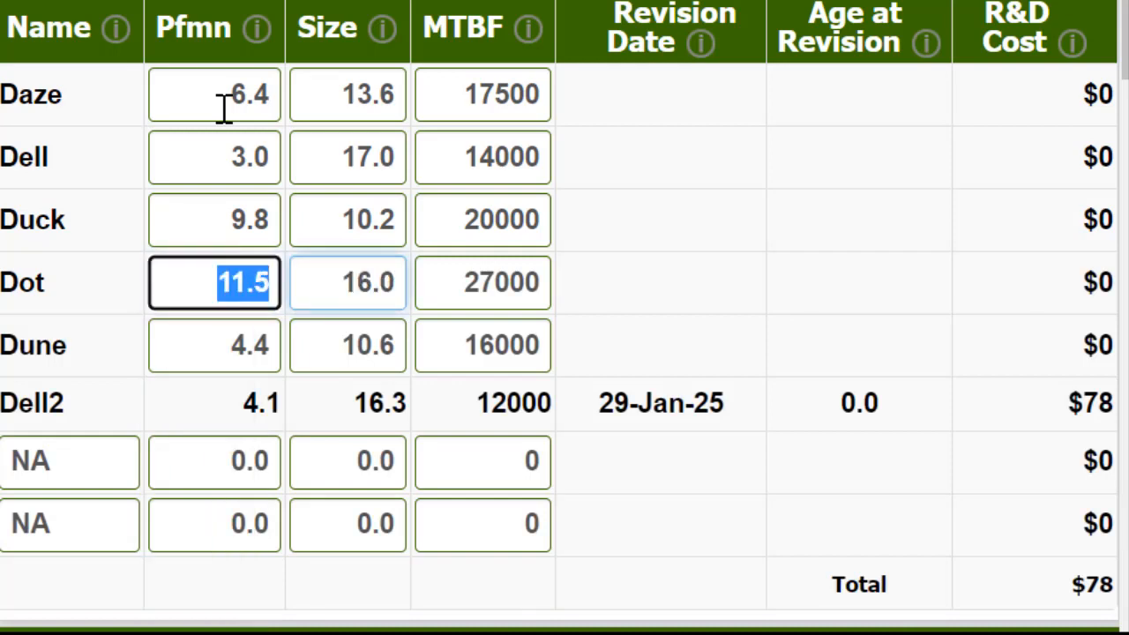
Step: Set Dot's performance to 11.4 and its size to 14.6
type("11.")
type("54")
key("BackSpace")
key("BackSpace")
type("4")
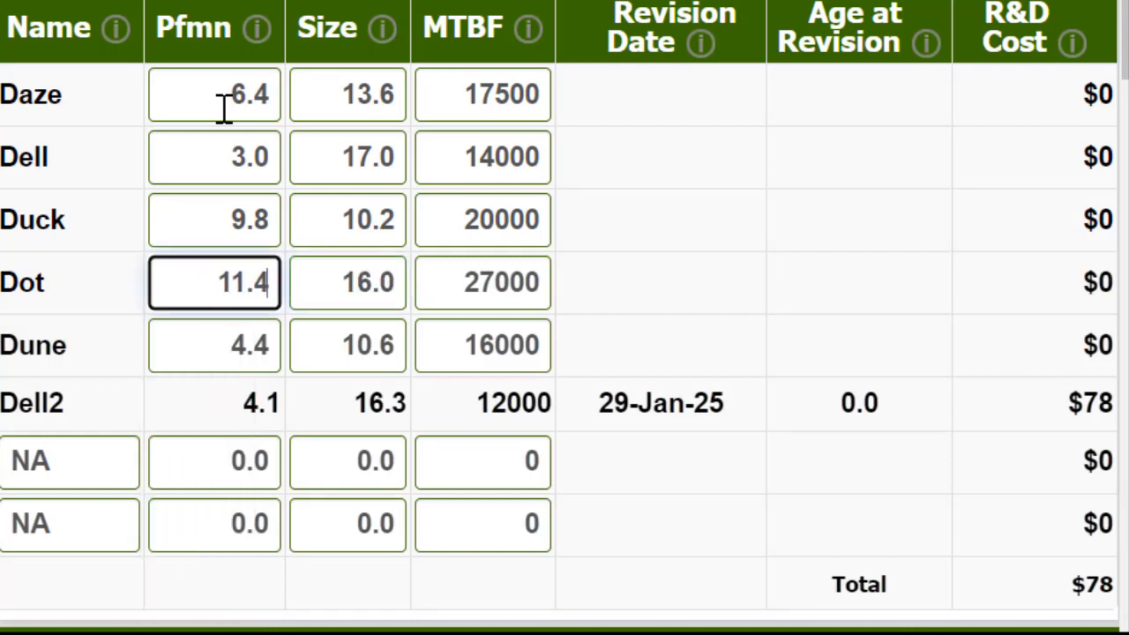
key("Tab")
type("14.6")
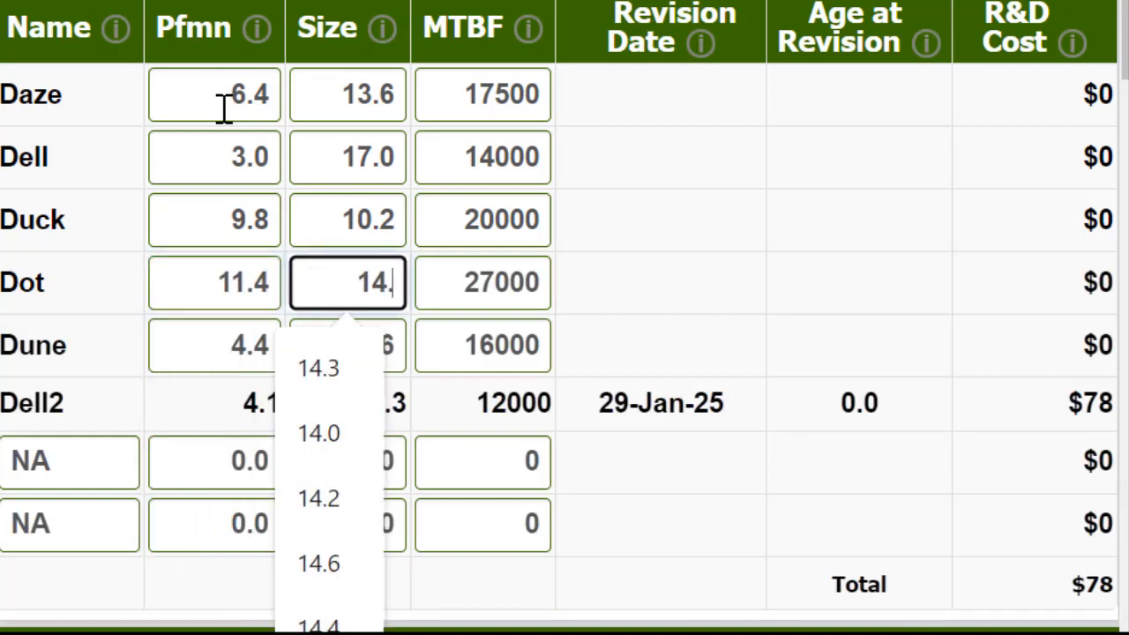
key("Tab")
key("Tab")
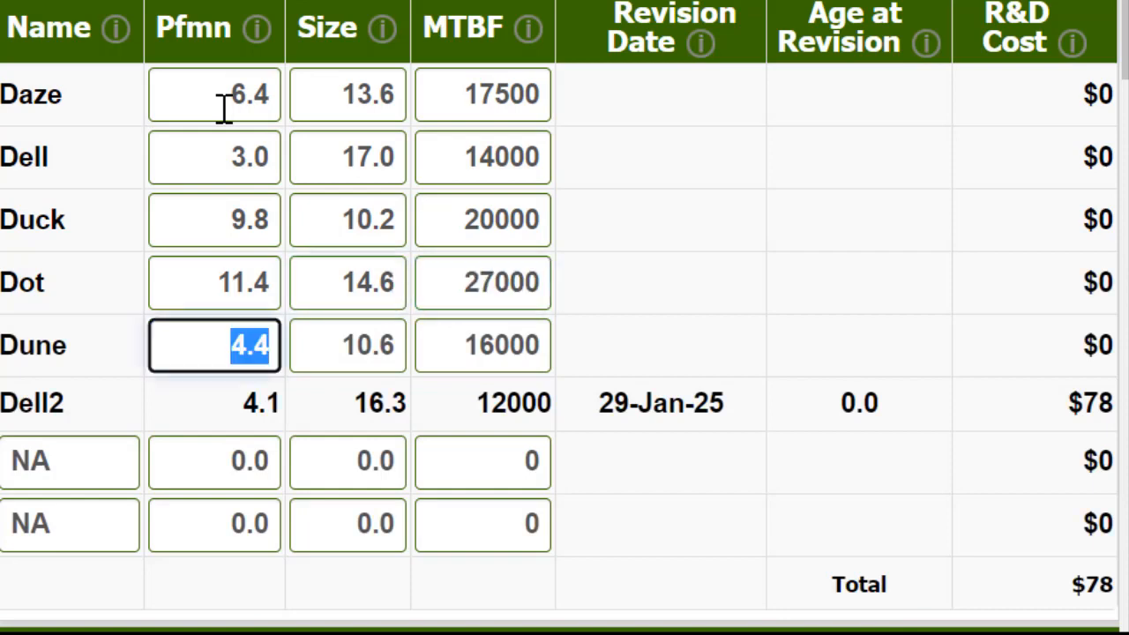
Step: Set Dune's performance to 5.2, its size to 8.8 and its MTBF to 20000
type("5.2")
key("Tab")
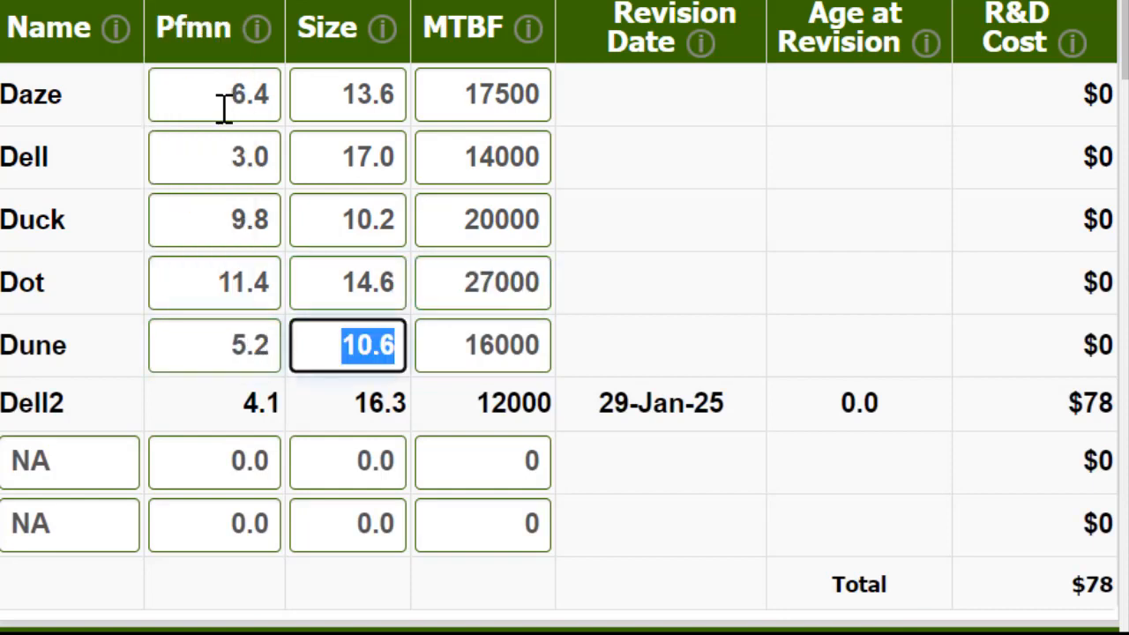
type("8.8")
key("Tab")
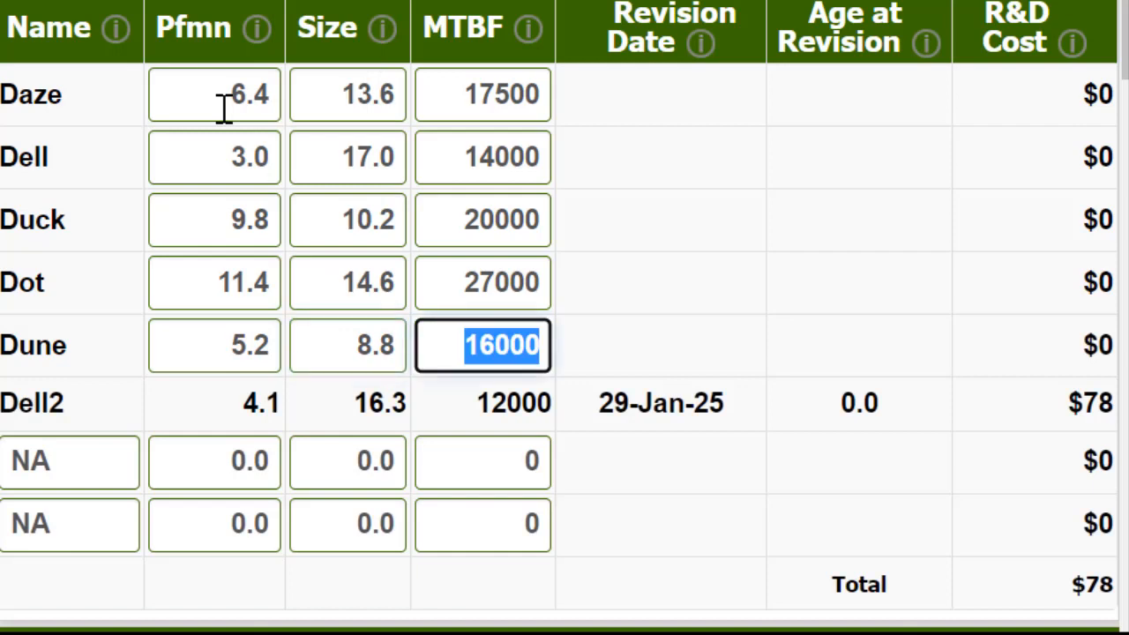
type("20000")
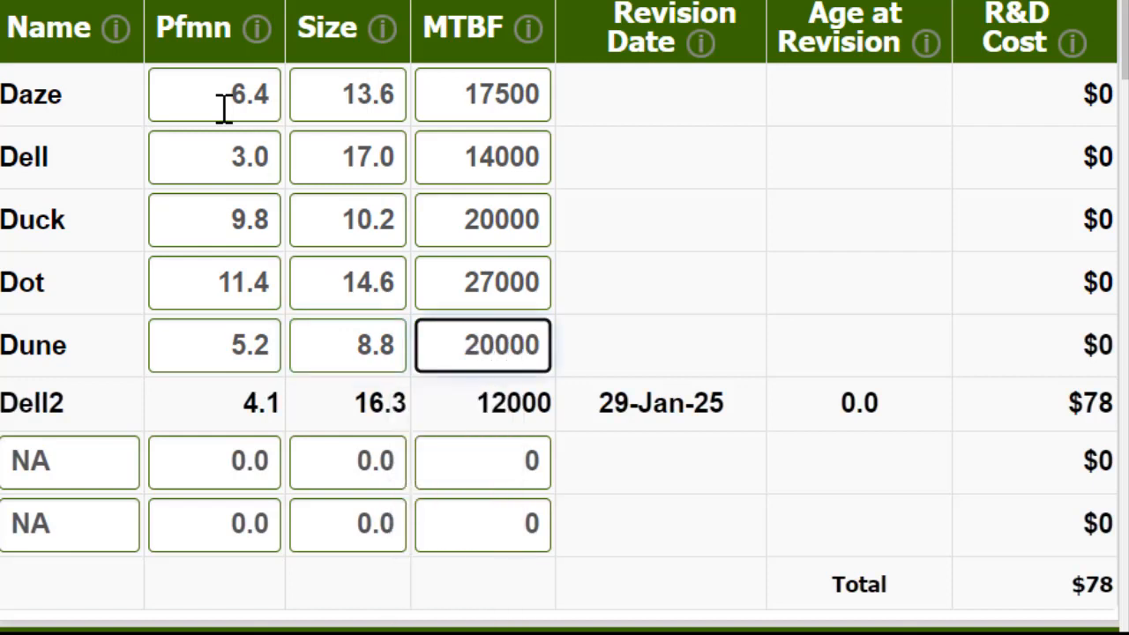
Step: Set Duck's MTBF to 23000
left_click(453, 221)
double_click(453, 221)
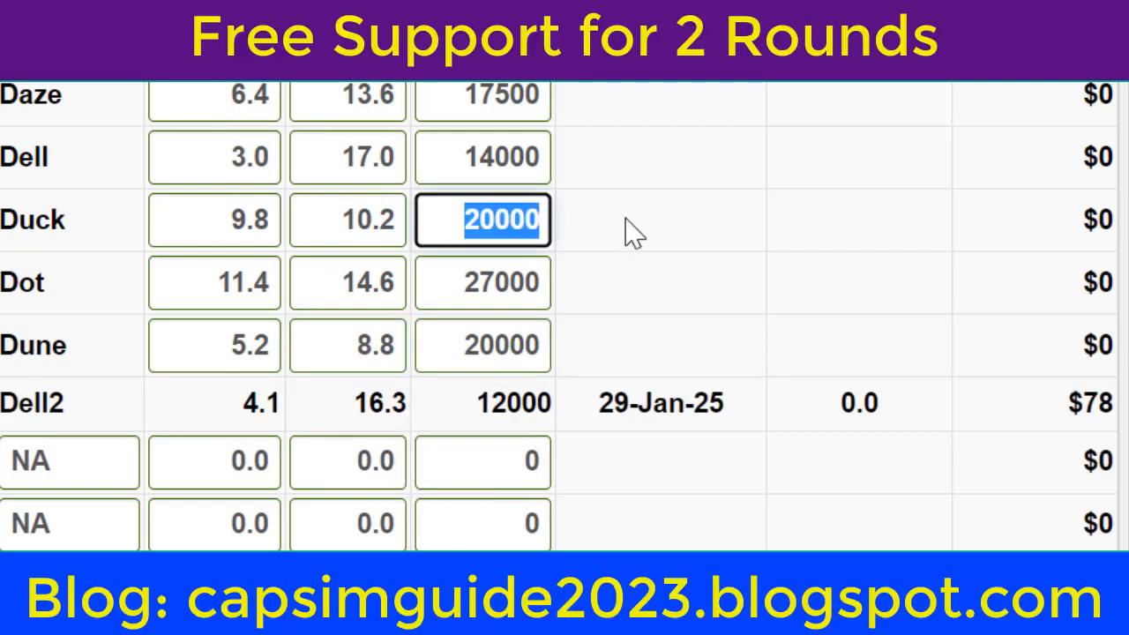
type("23000")
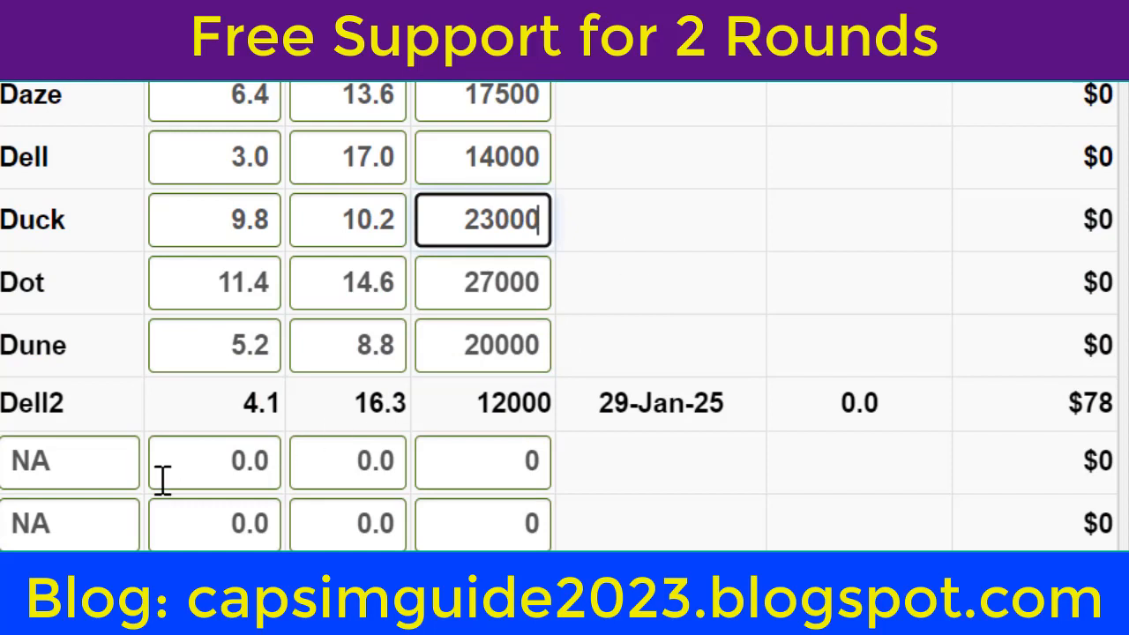
Step: Add a new product named Daze2 in the first unused row with performance 7.8, size 12.2 and MTBF 17500
left_click_drag(76, 466, 7, 456)
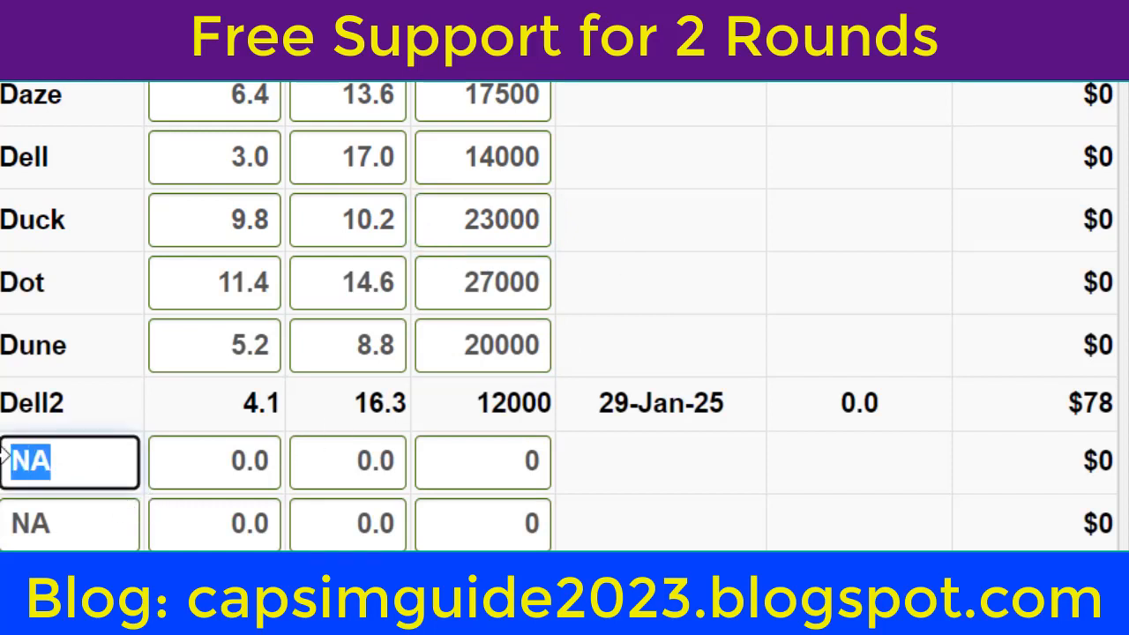
type("Daze2")
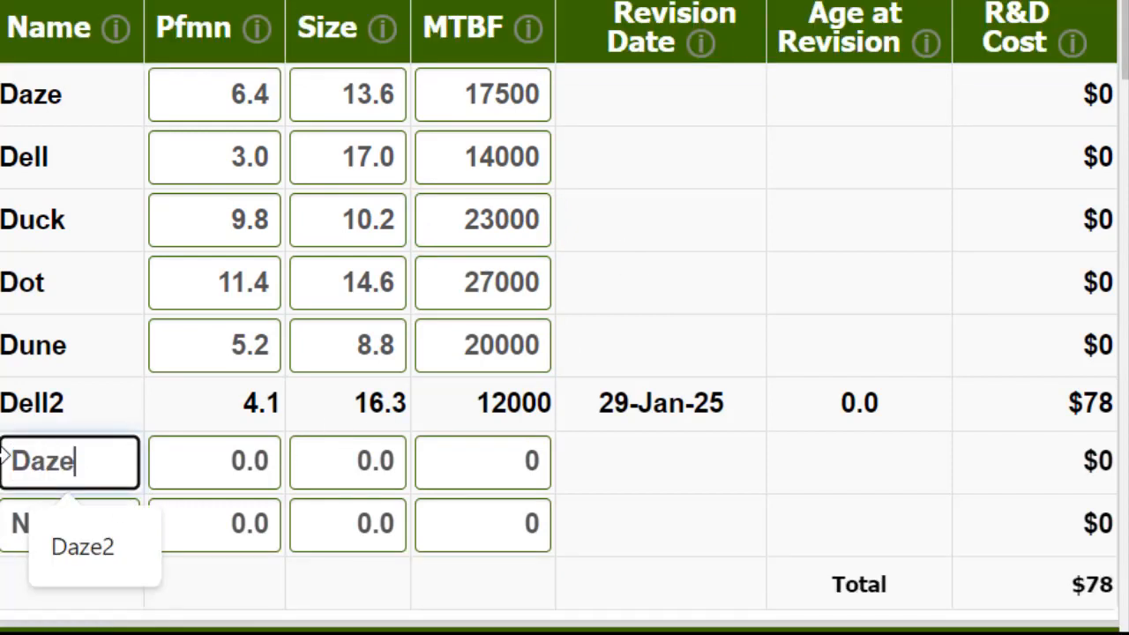
key("Tab")
type("7.8")
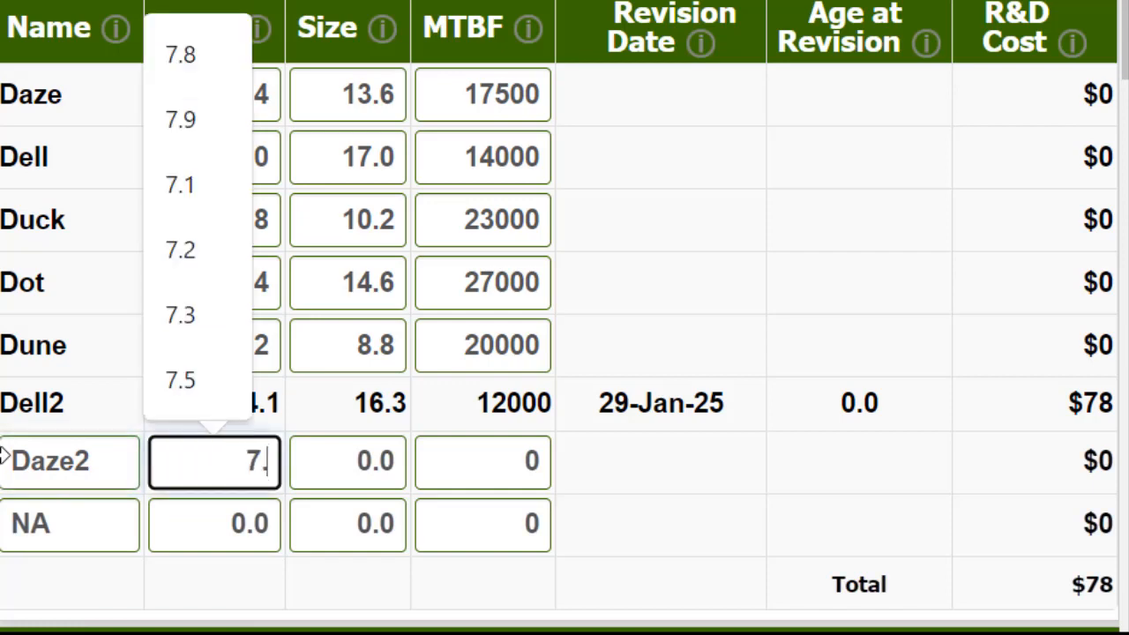
key("Tab")
type("12.2")
key("Tab")
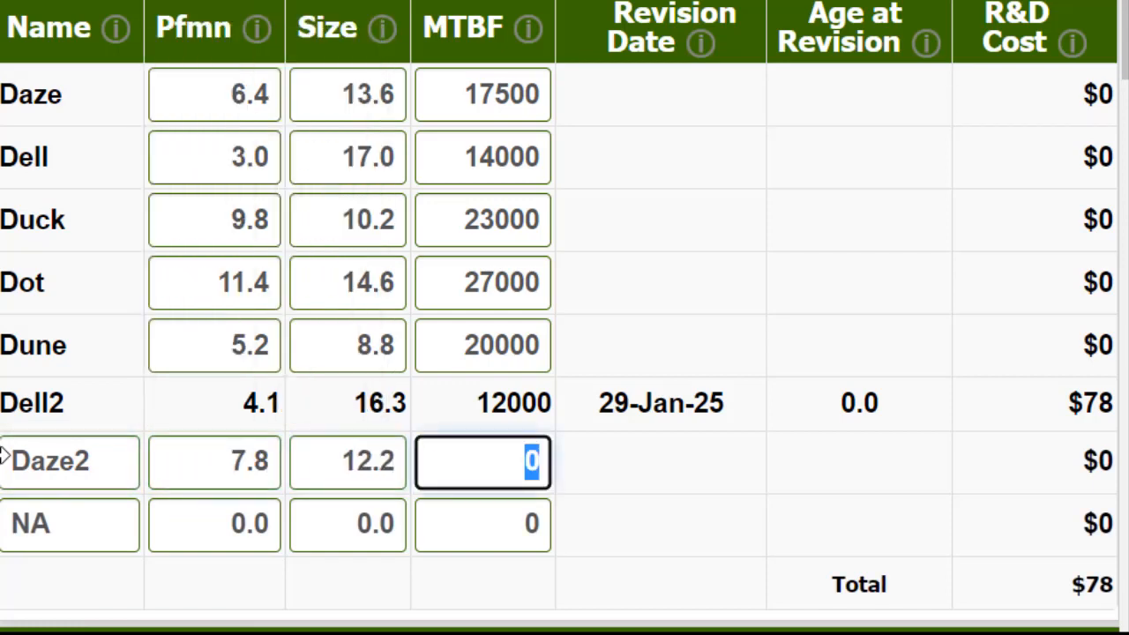
type("17500")
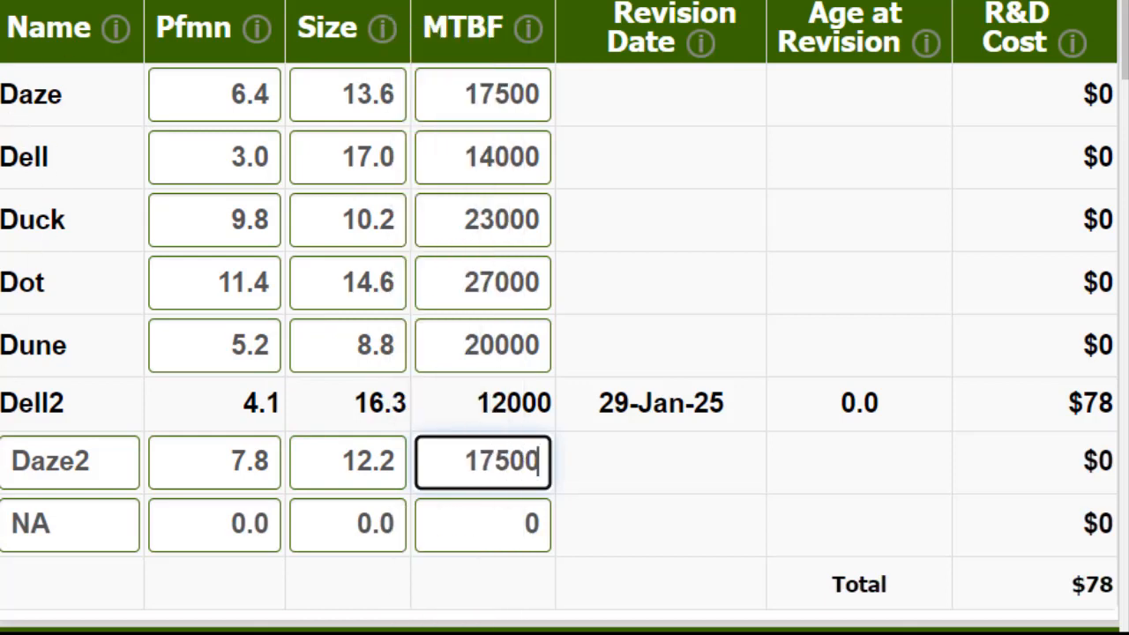
key("Return")
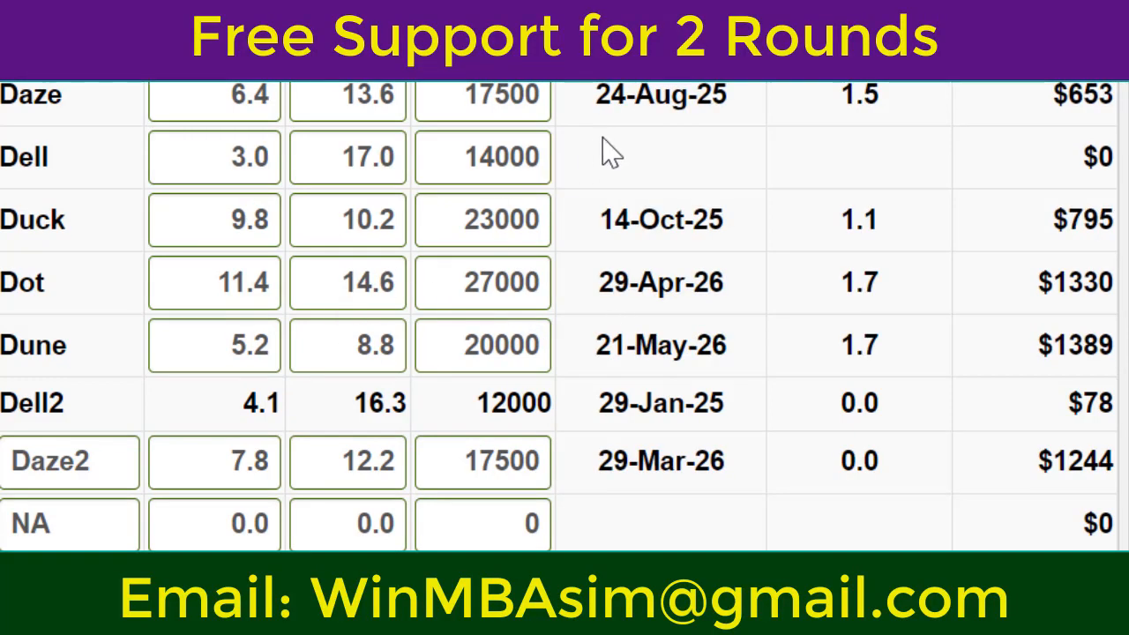
Step: Check the revision dates of Daze, Duck and Dot, and set Dot's performance to 11.0 and size to 15.0
left_click_drag(625, 95, 703, 95)
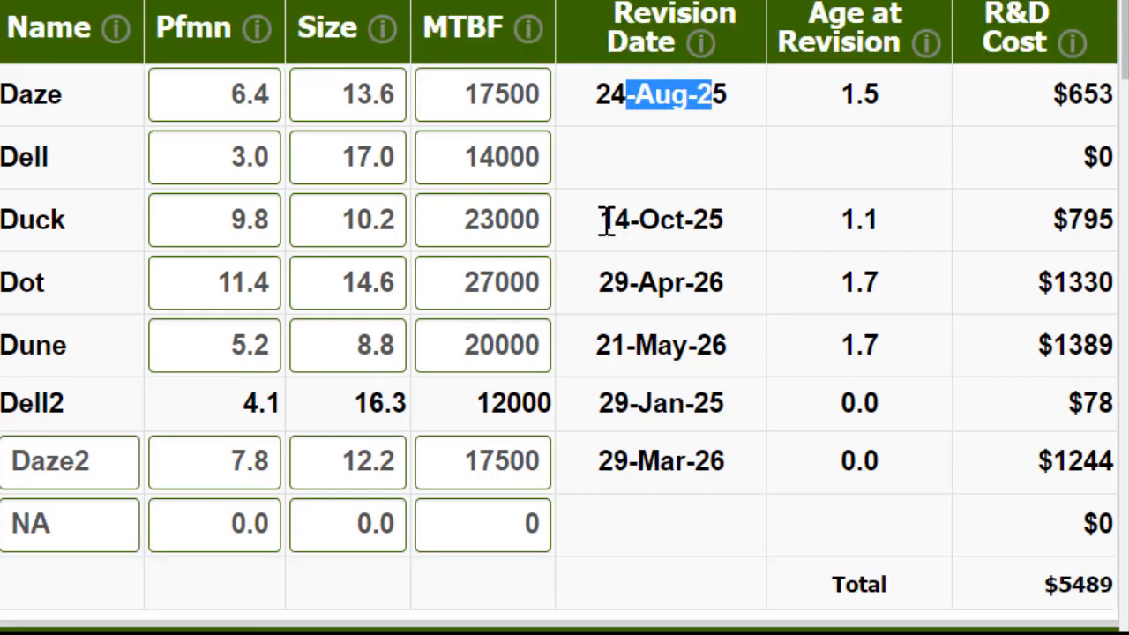
left_click_drag(608, 220, 709, 274)
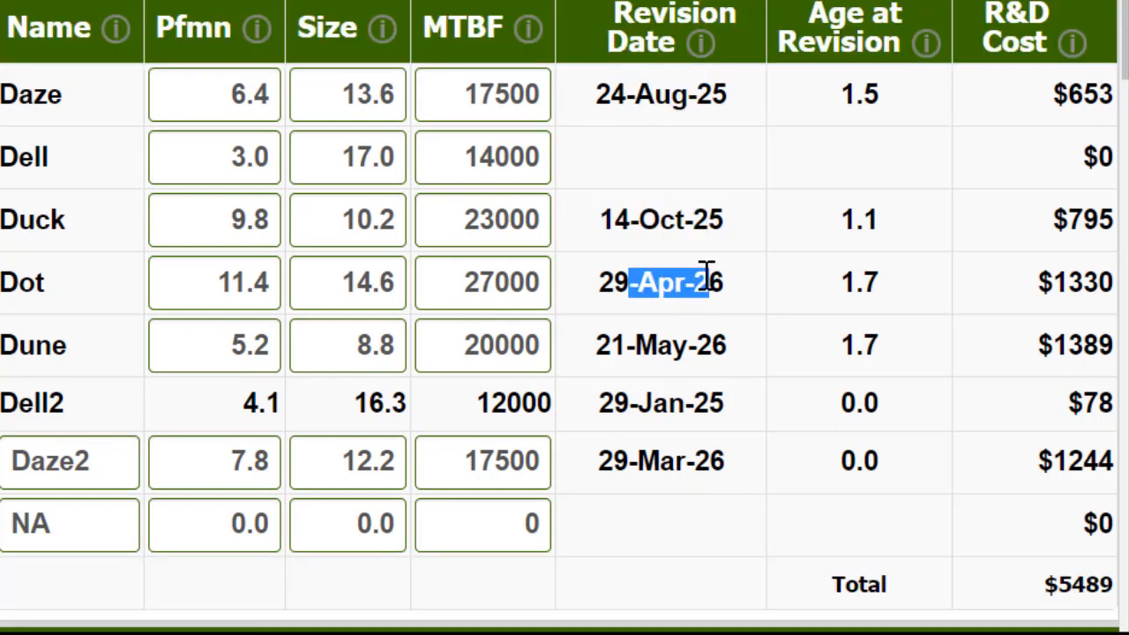
left_click(260, 304)
key("BackSpace")
key("BackSpace")
key("Tab")
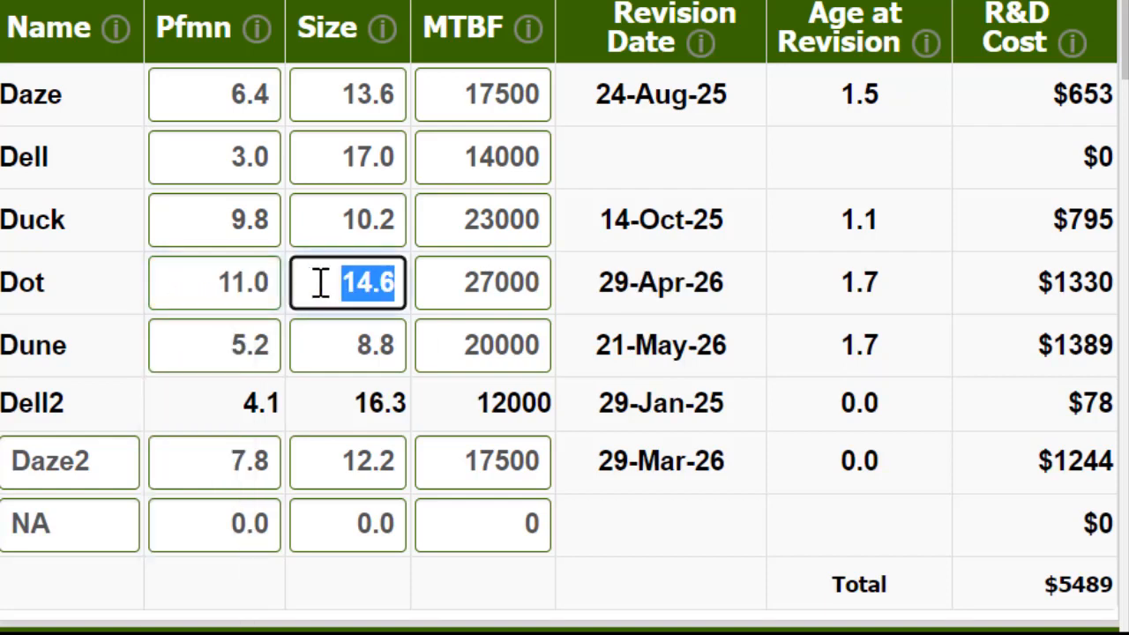
type("15")
key("Return")
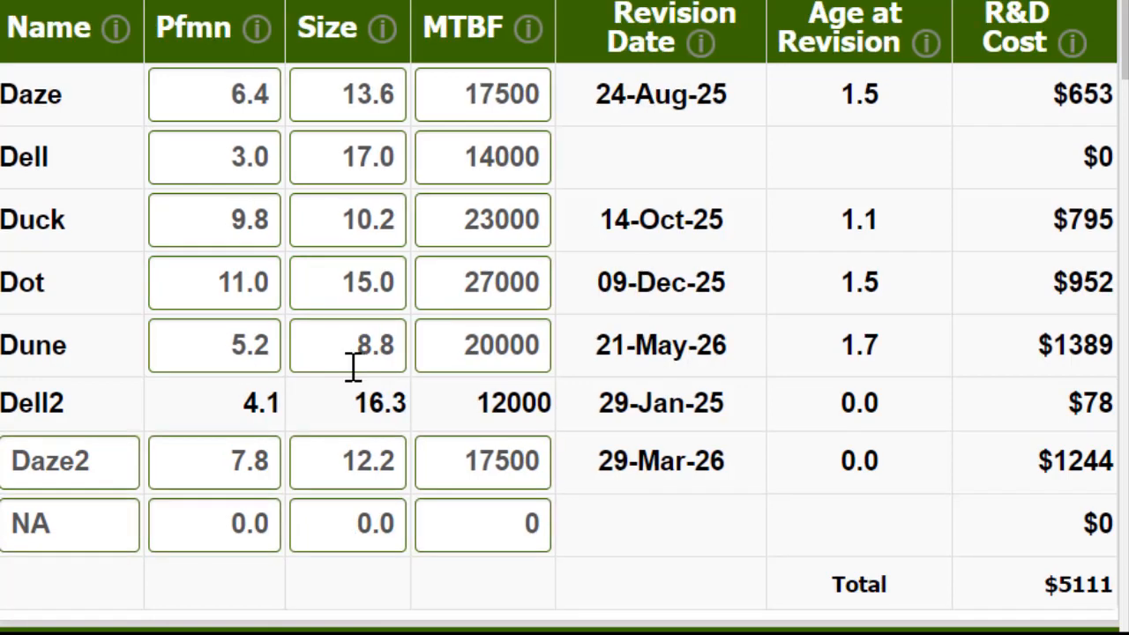
Step: Set Dot's performance to 10.8 and its size to 15.3
left_click_drag(206, 284, 329, 284)
type("1")
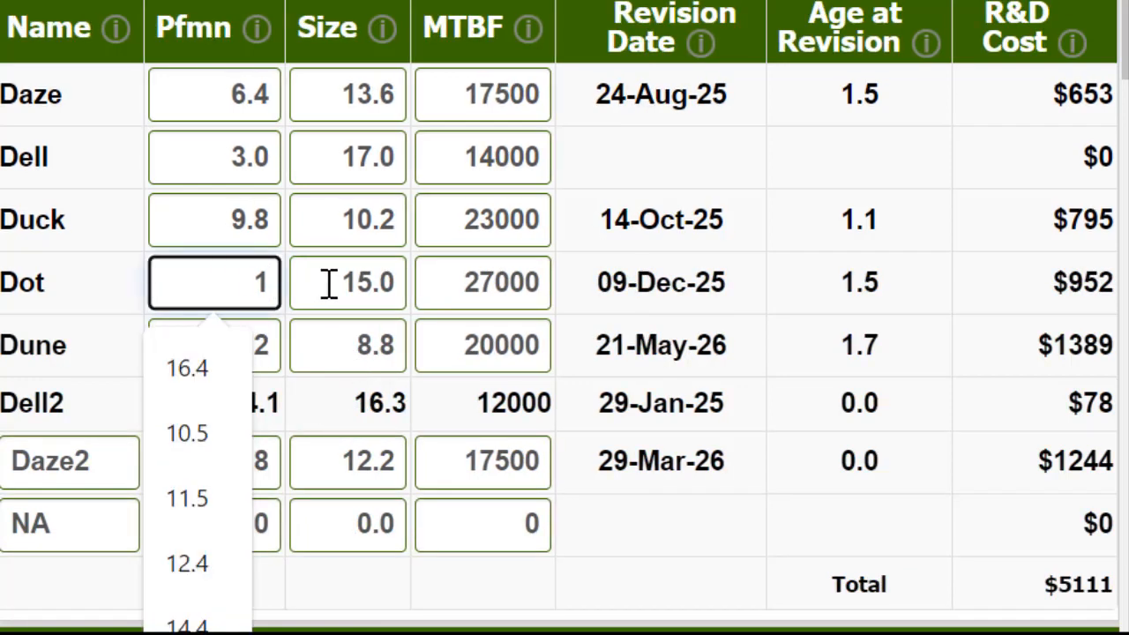
type("0.8")
key("Tab")
type("15")
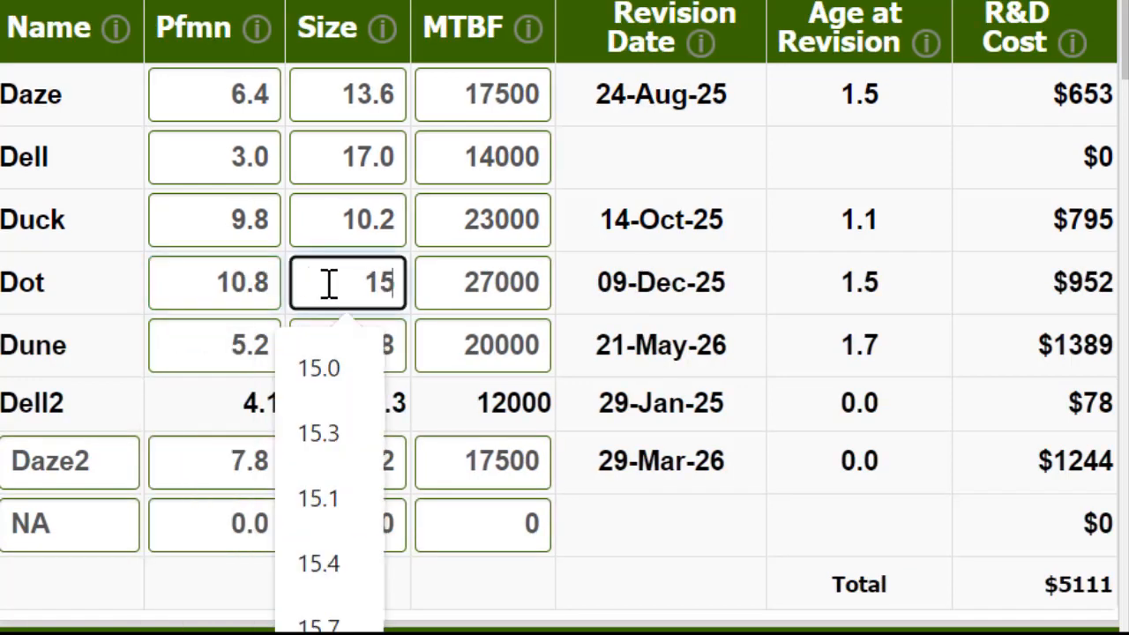
type(".3")
key("Return")
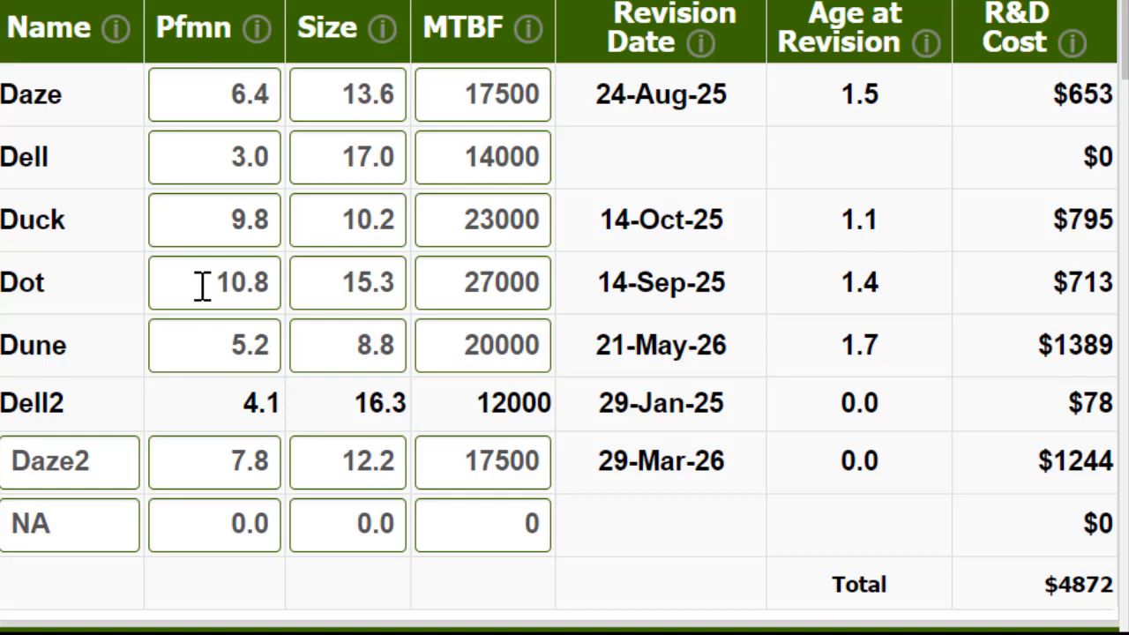
Step: Set Dot's size to 15.1
left_click(391, 280)
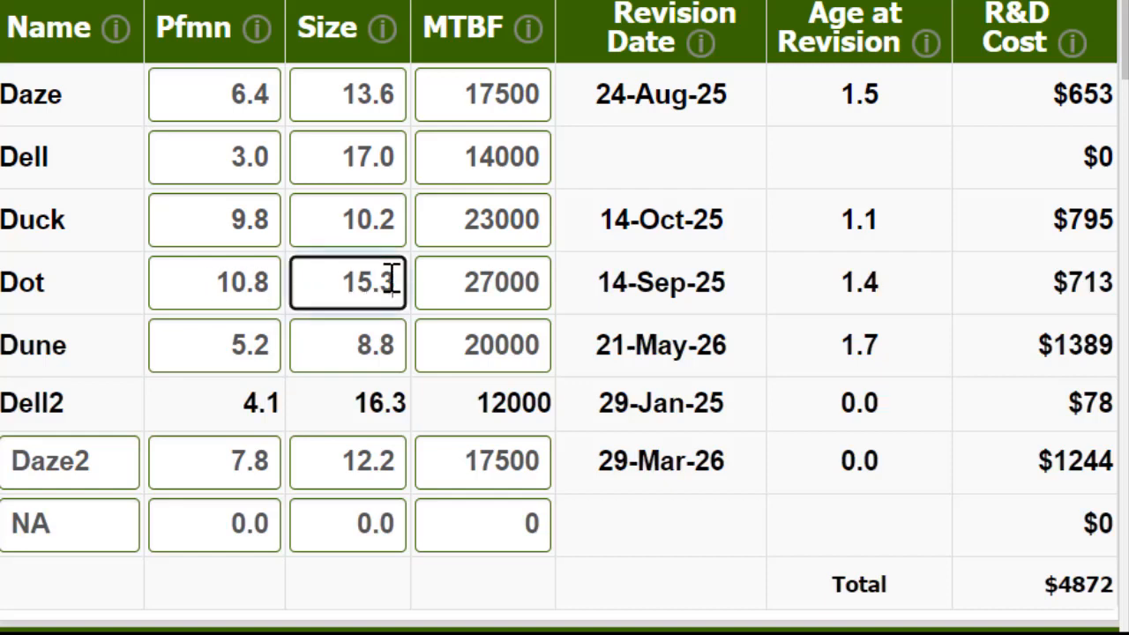
key("shift+Left")
type("1")
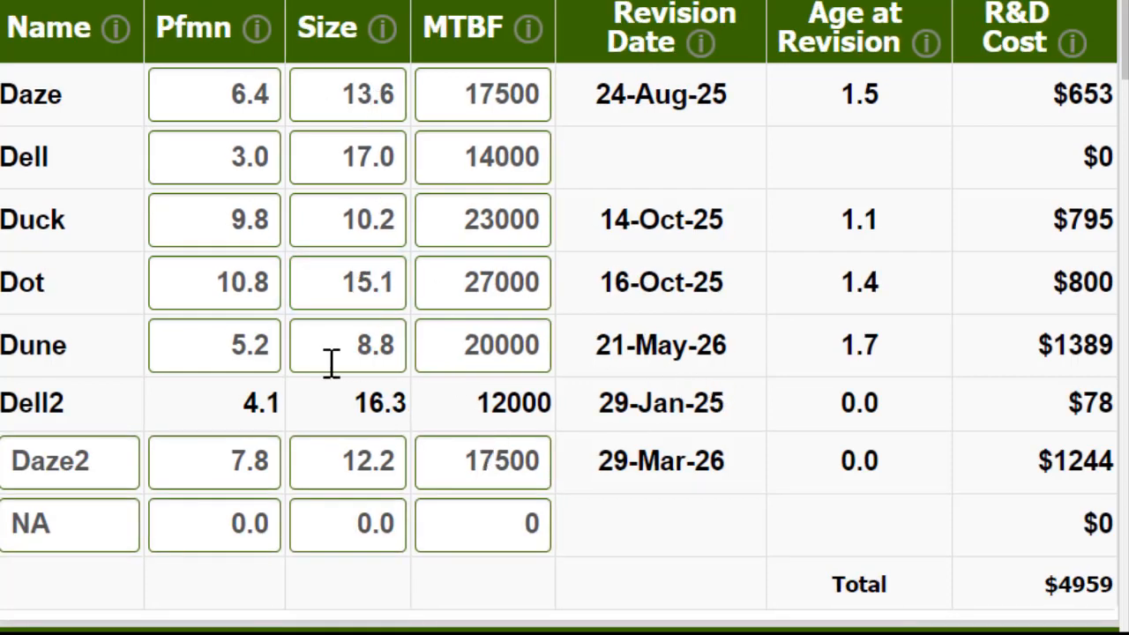
Step: Set Dune's performance to 5.0 and its size to 9.0
left_click_drag(635, 353, 710, 351)
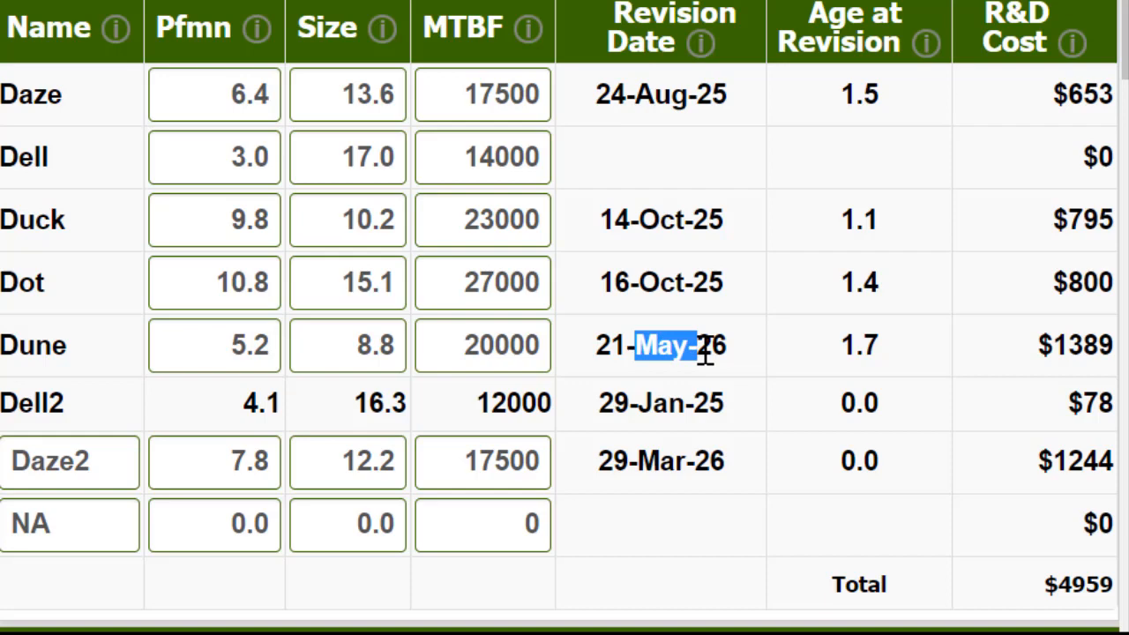
left_click(206, 336)
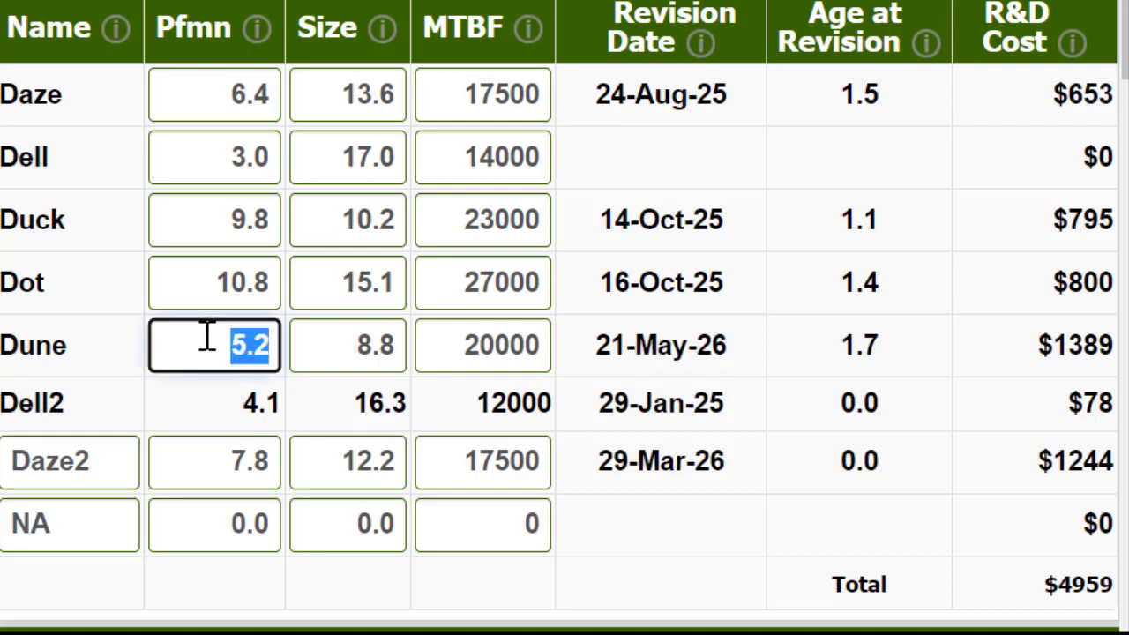
type("5")
key("Tab")
type("9")
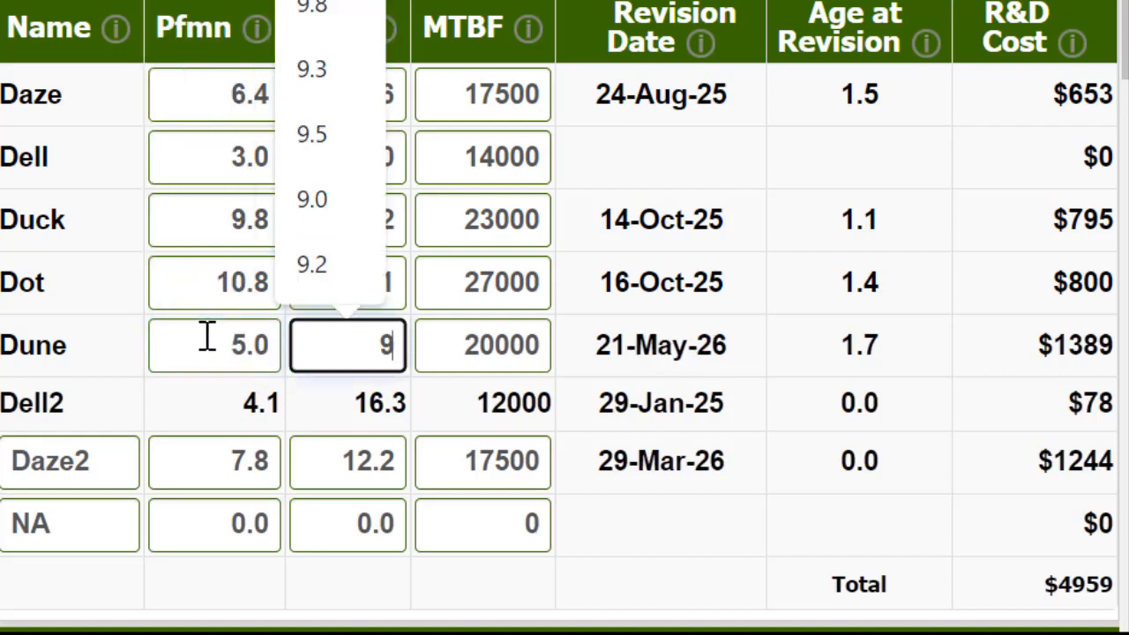
left_click(355, 5)
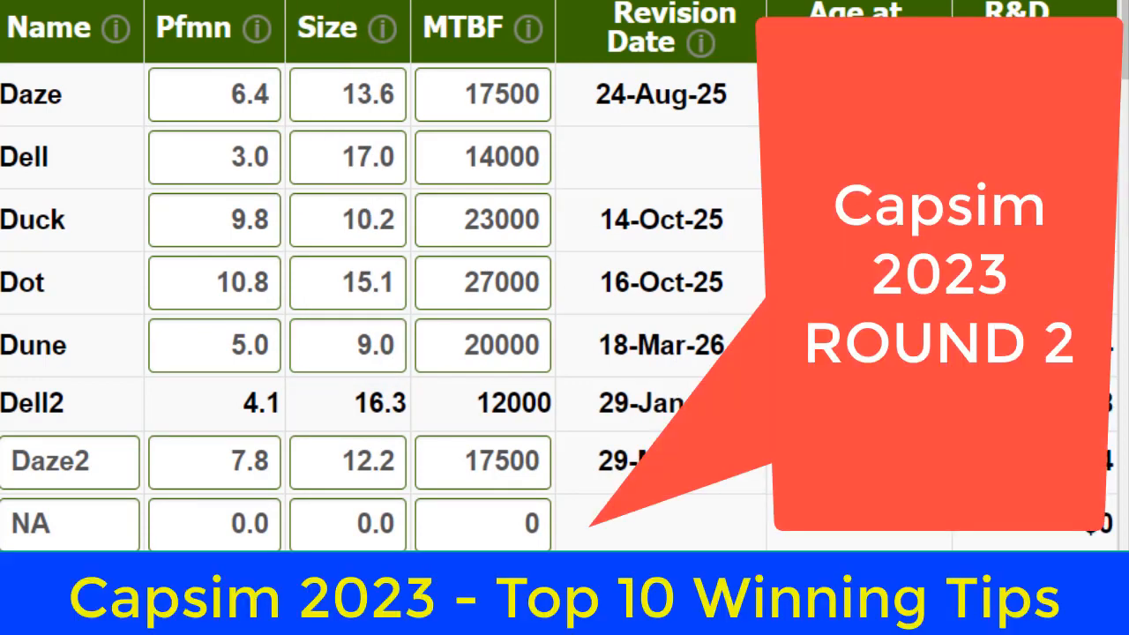
Step: Set Dune's performance to 4.8 and its size to 9.4
left_click(214, 344)
type("5")
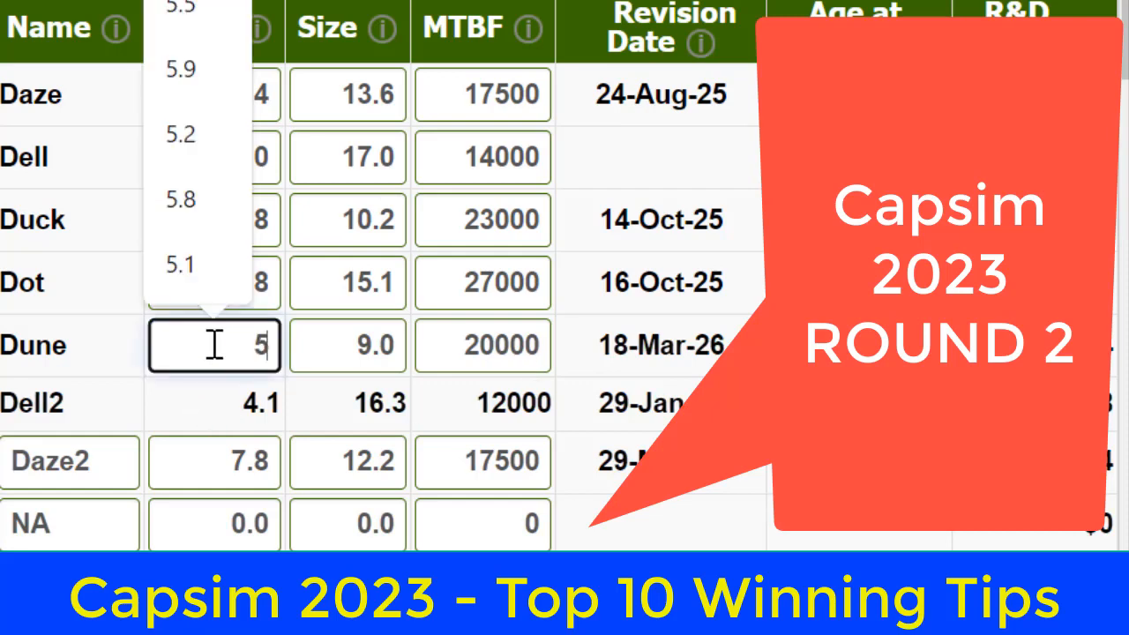
key("BackSpace")
type("4.8")
key("Tab")
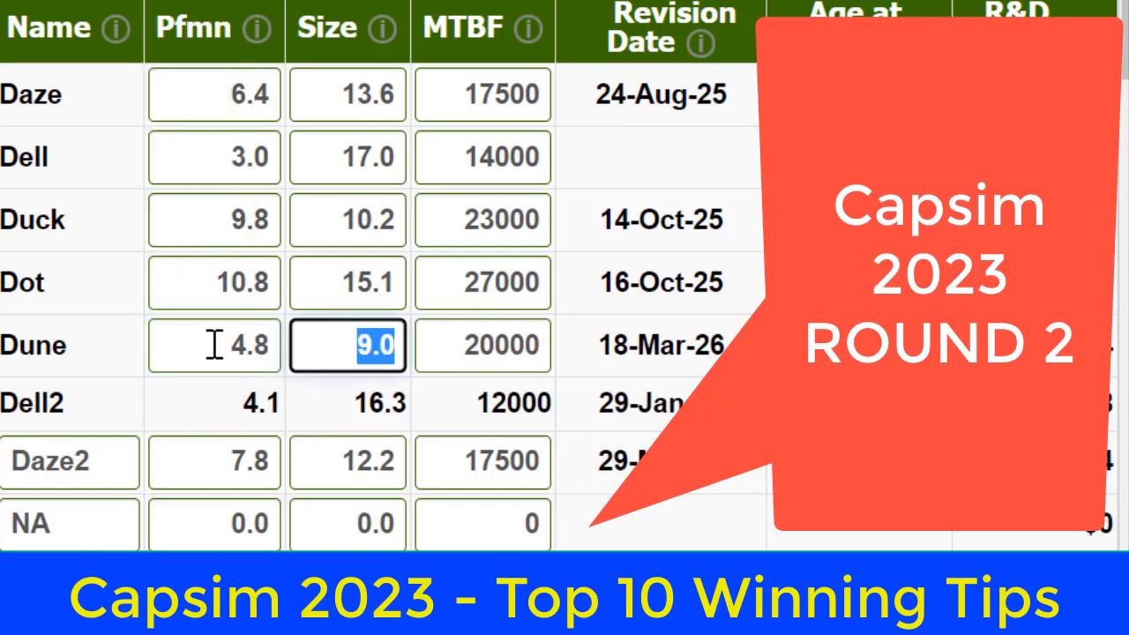
type("9.4")
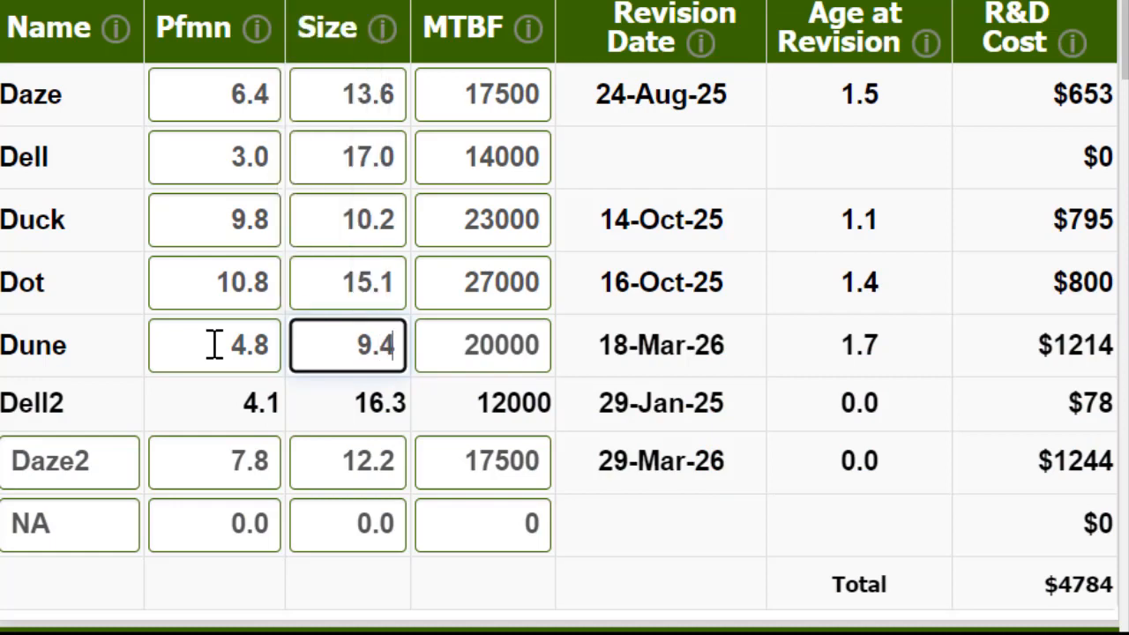
key("Tab")
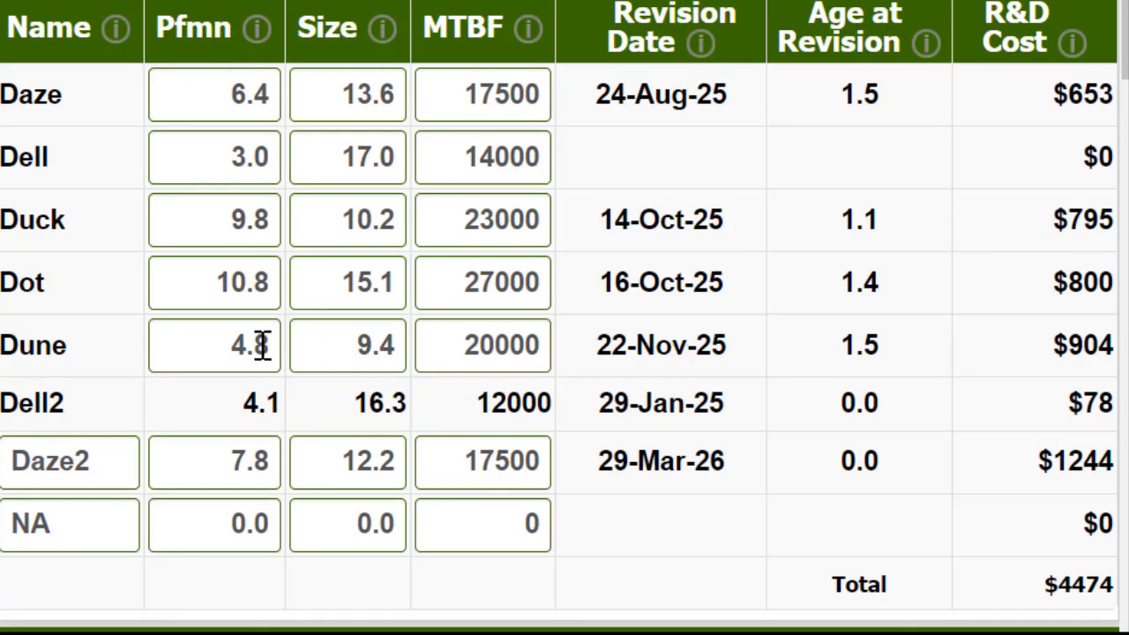
Step: Set Dune's performance to 4.7 and its size to 9.7
left_click_drag(263, 345, 297, 353)
type("7")
key("Tab")
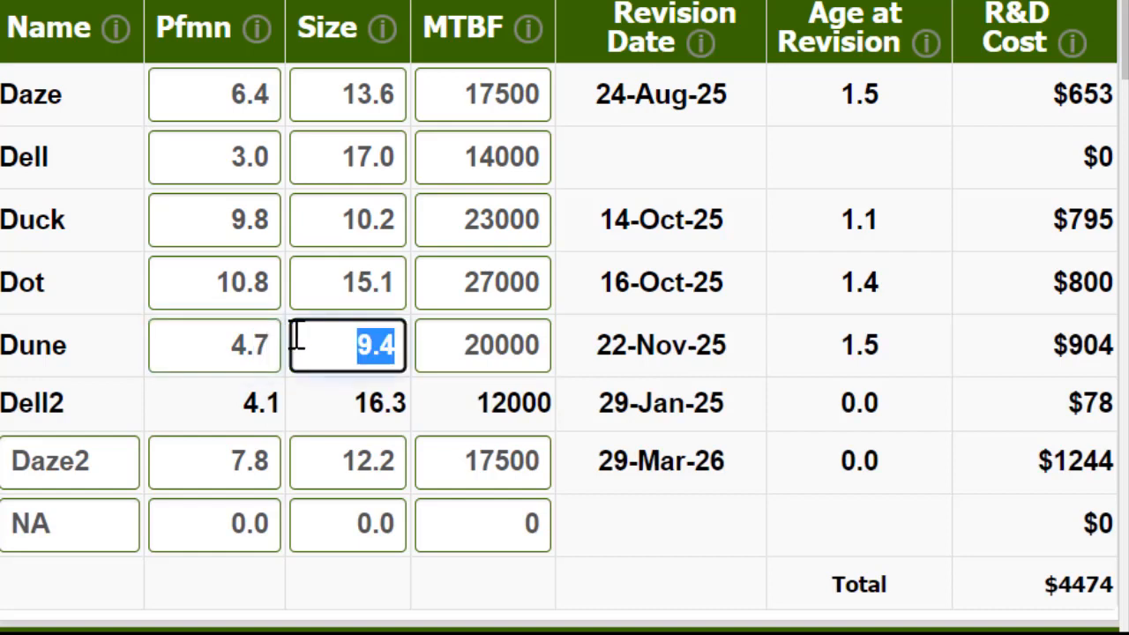
type("9.7")
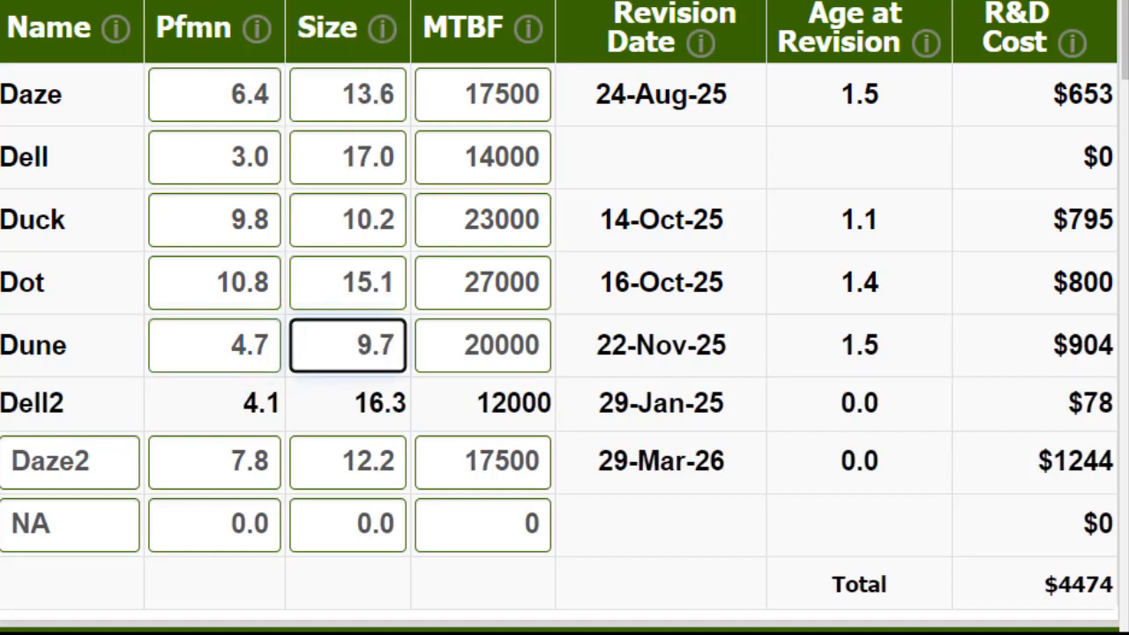
key("Return")
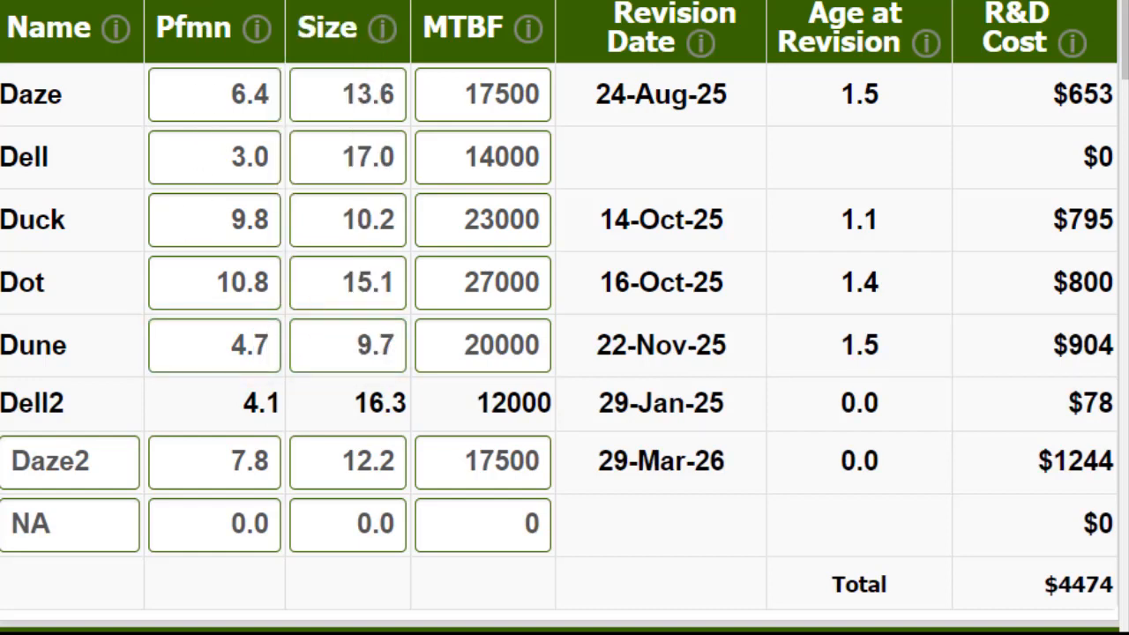
Step: Check the revision dates of Dune, Dot, Duck, Dell2 and Daze2
double_click(653, 345)
left_click_drag(602, 281, 693, 284)
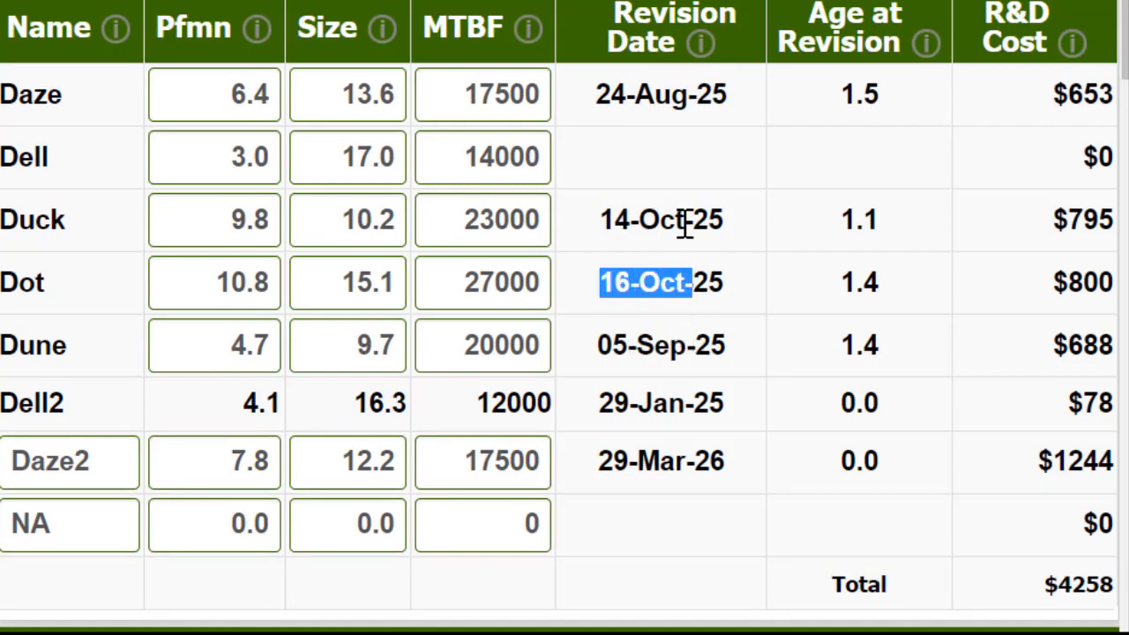
left_click(660, 220)
left_click_drag(628, 402, 710, 402)
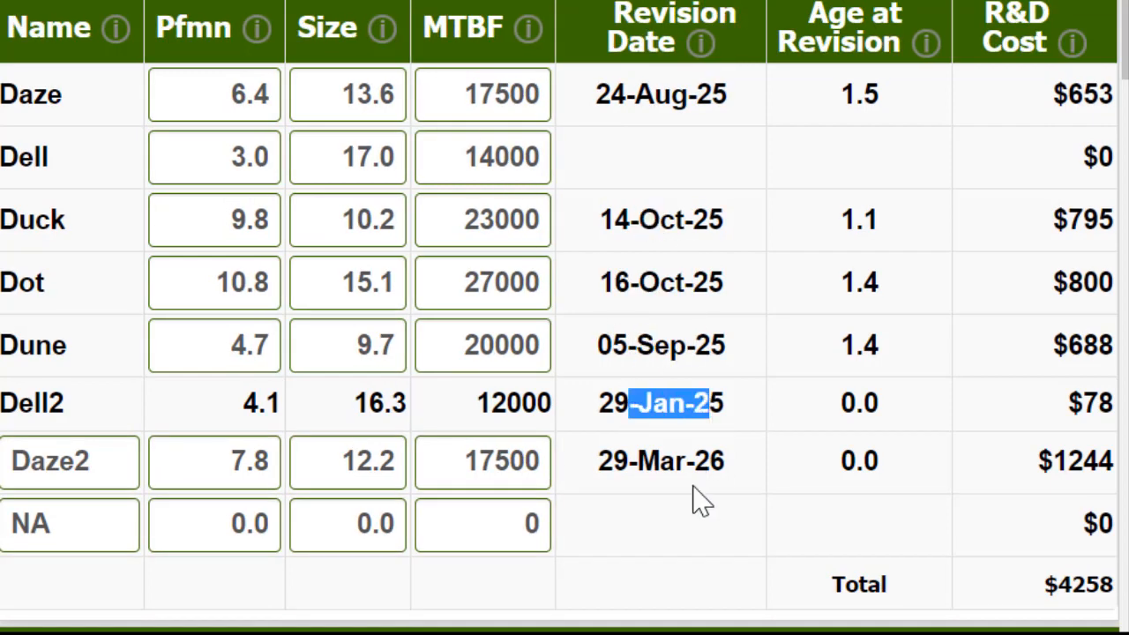
left_click_drag(630, 462, 685, 461)
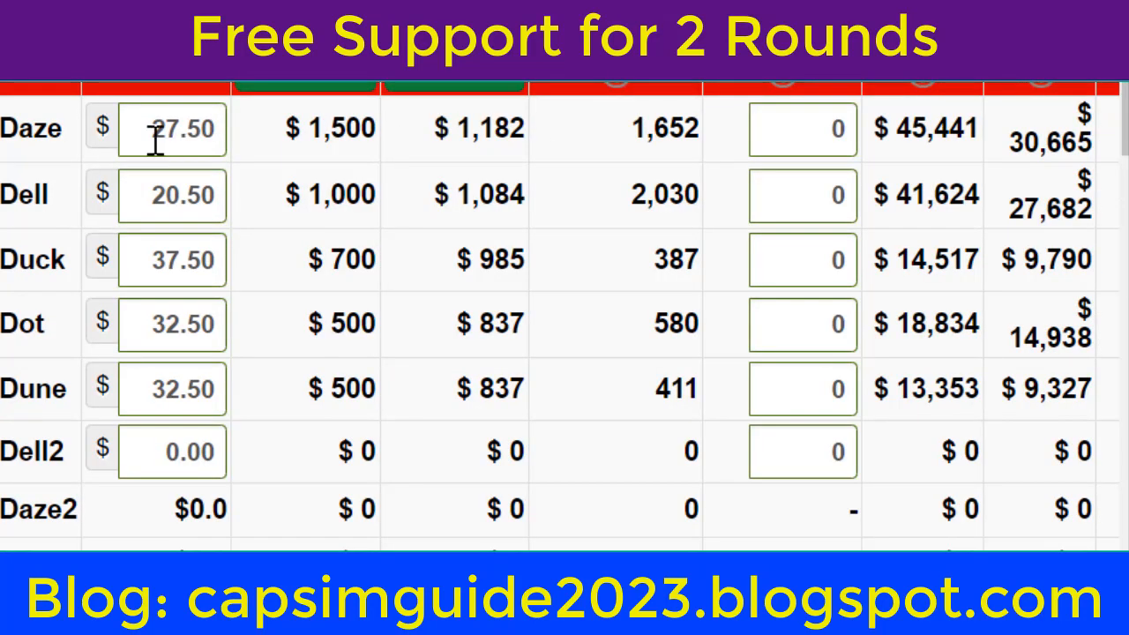
Step: Set Daze's price to $29.00 in the Marketing decisions
double_click(150, 138)
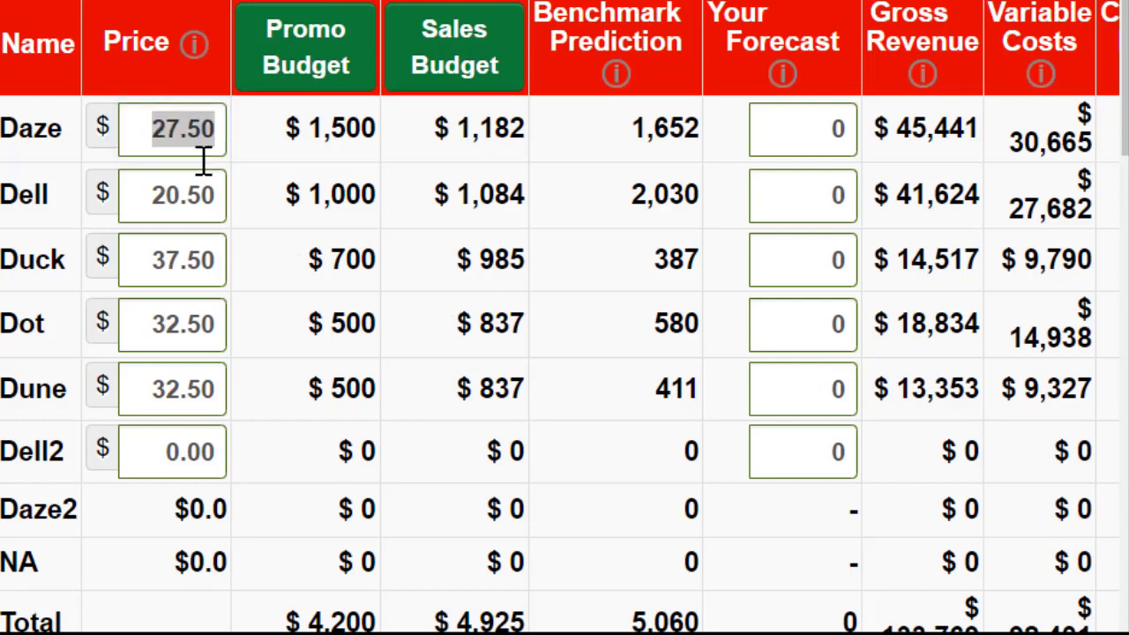
double_click(154, 123)
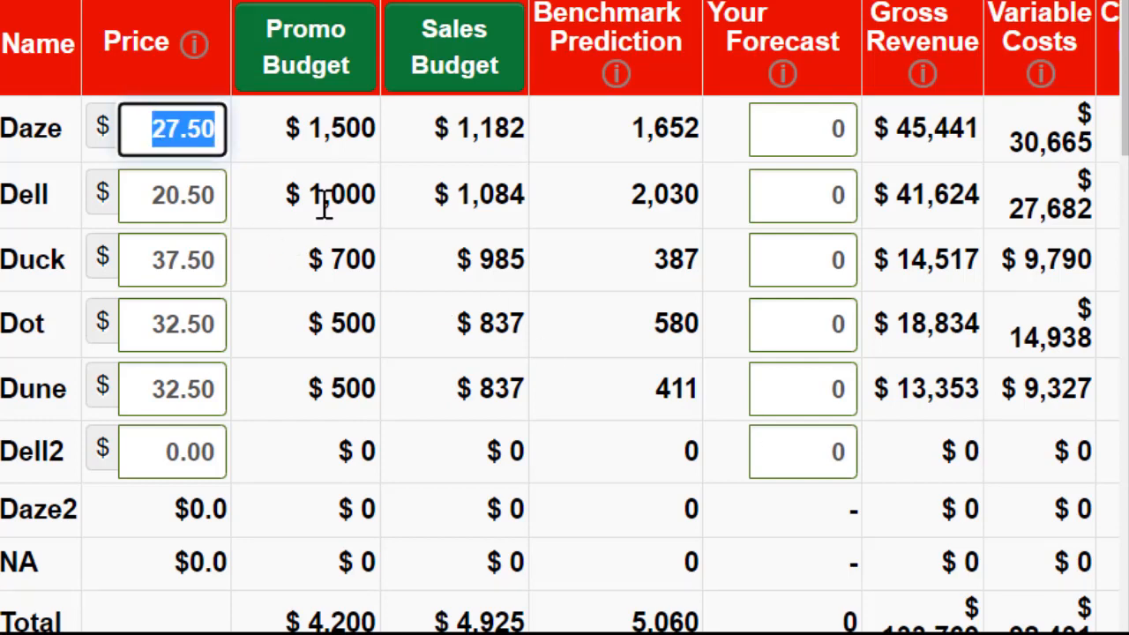
type("29")
key("Tab")
Step: Set Dell's price to $20.00 and Duck's price to $39.00
key("Tab")
key("Tab")
key("shift+Tab")
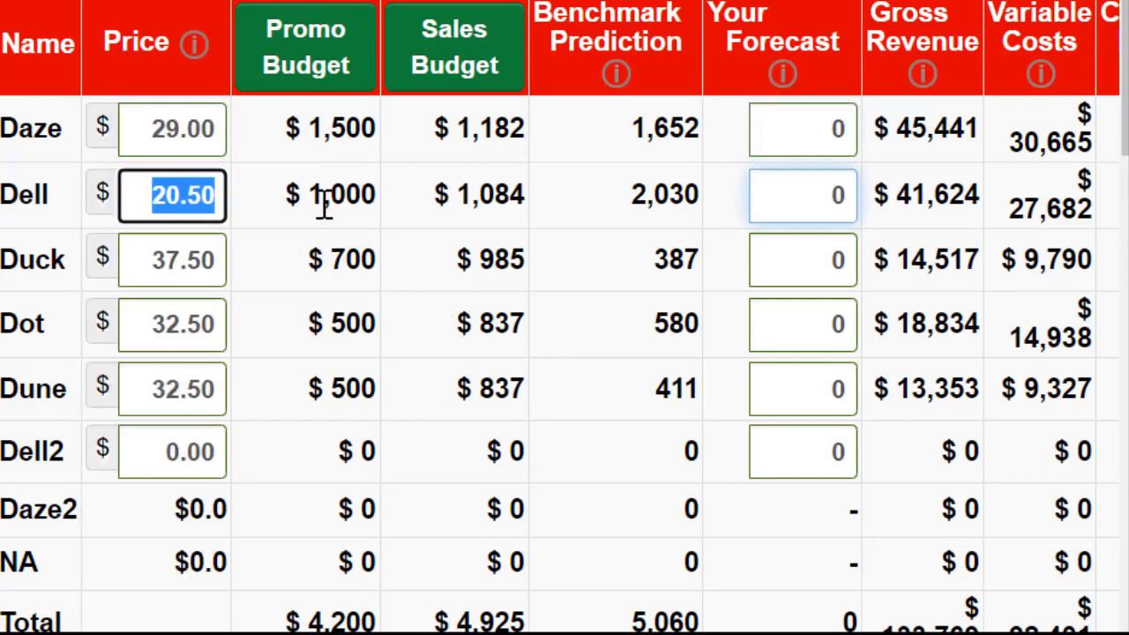
type("20")
key("Tab")
key("Tab")
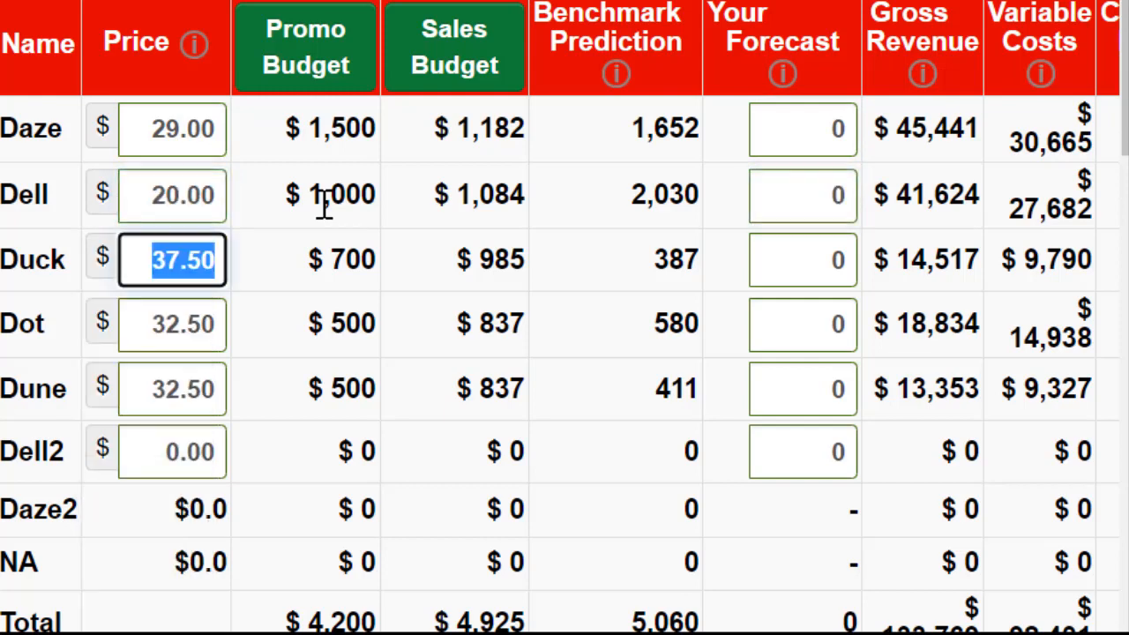
type("39")
key("Tab")
Step: Set the prices of Dot and Dune to $34.00 each
key("Tab")
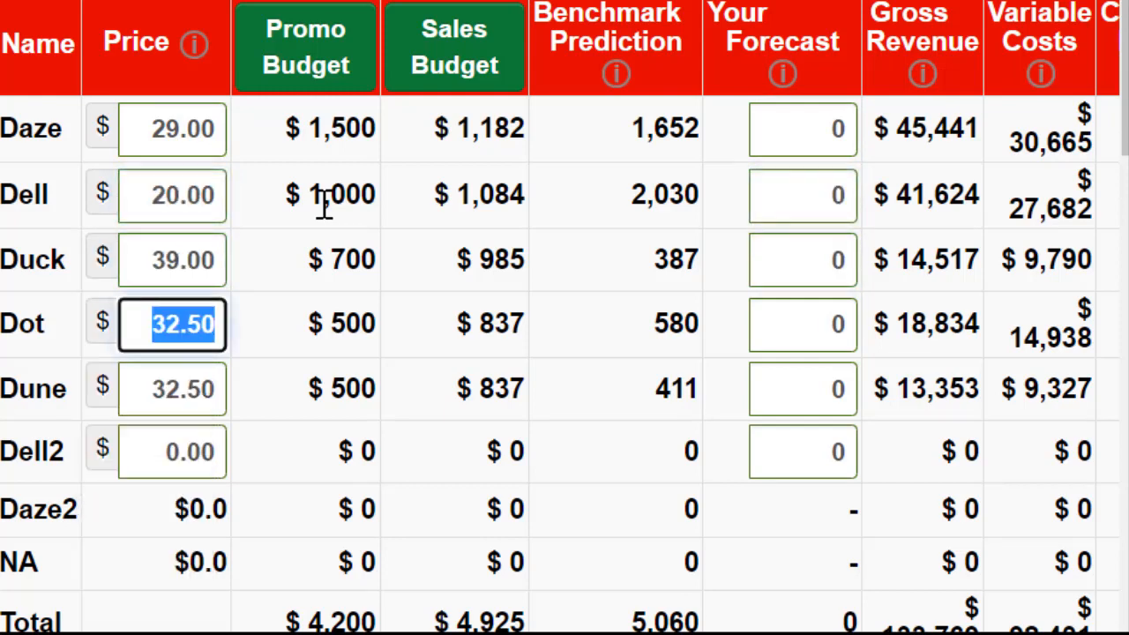
type("34")
key("Tab")
key("Tab")
type("34")
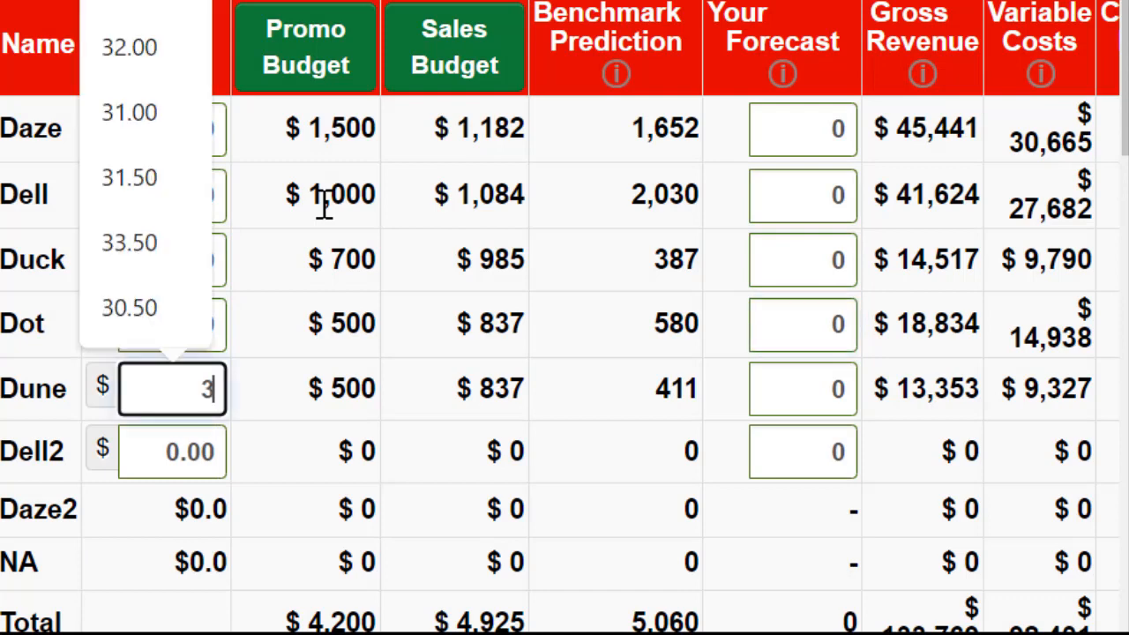
key("Tab")
key("Tab")
key("Tab")
Step: Set Dell2's price to $20.00
key("shift+Tab")
type("20")
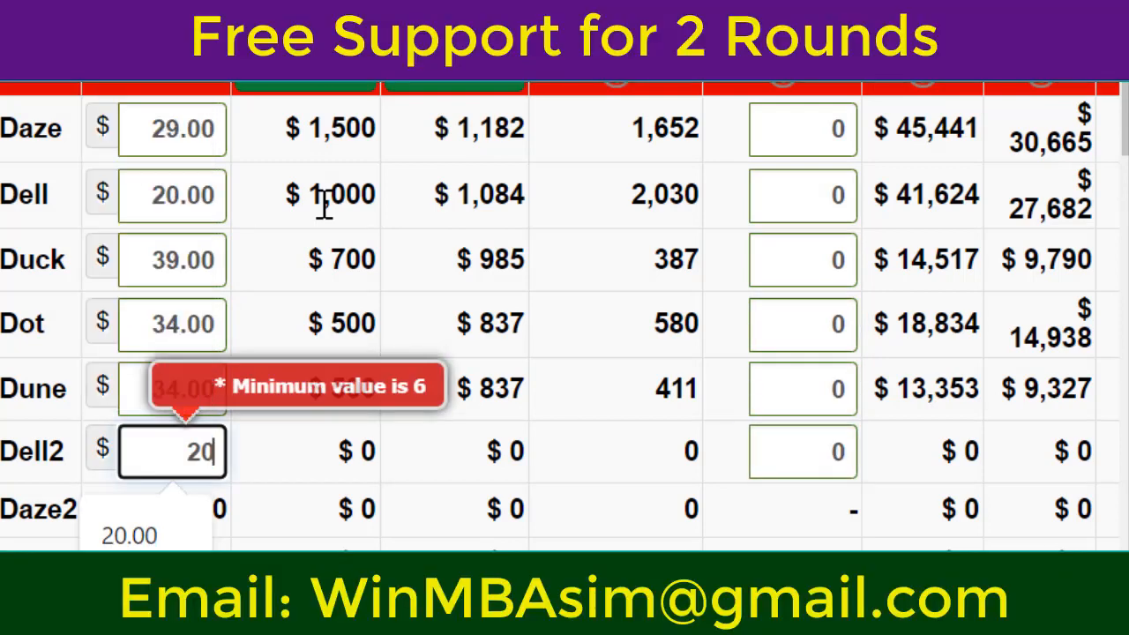
key("Tab")
left_click(174, 82)
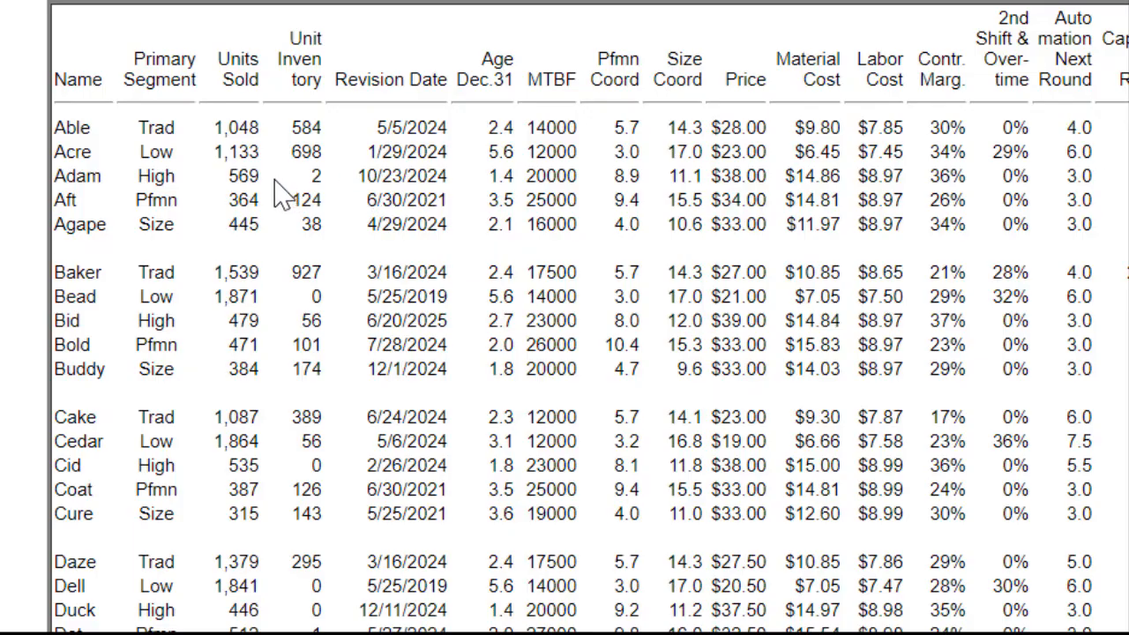
Step: Copy the rows for Daze through Dell2 from the product table in the industry report
left_click_drag(166, 562, 264, 632)
scroll(265, 618, "down", 3)
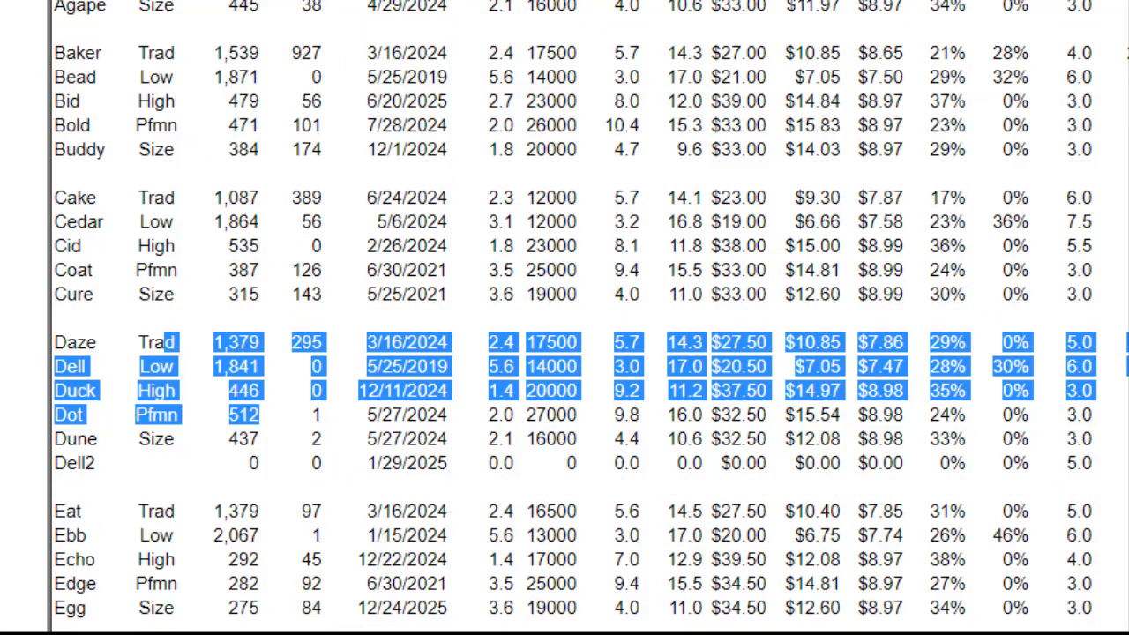
left_click(66, 344)
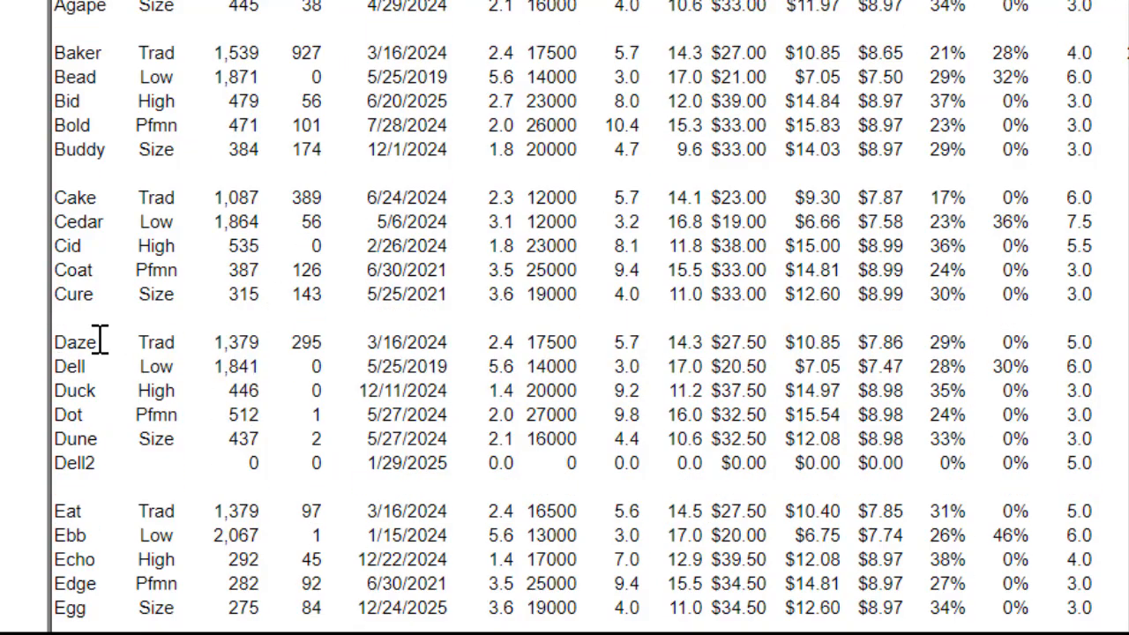
left_click_drag(56, 344, 1090, 465)
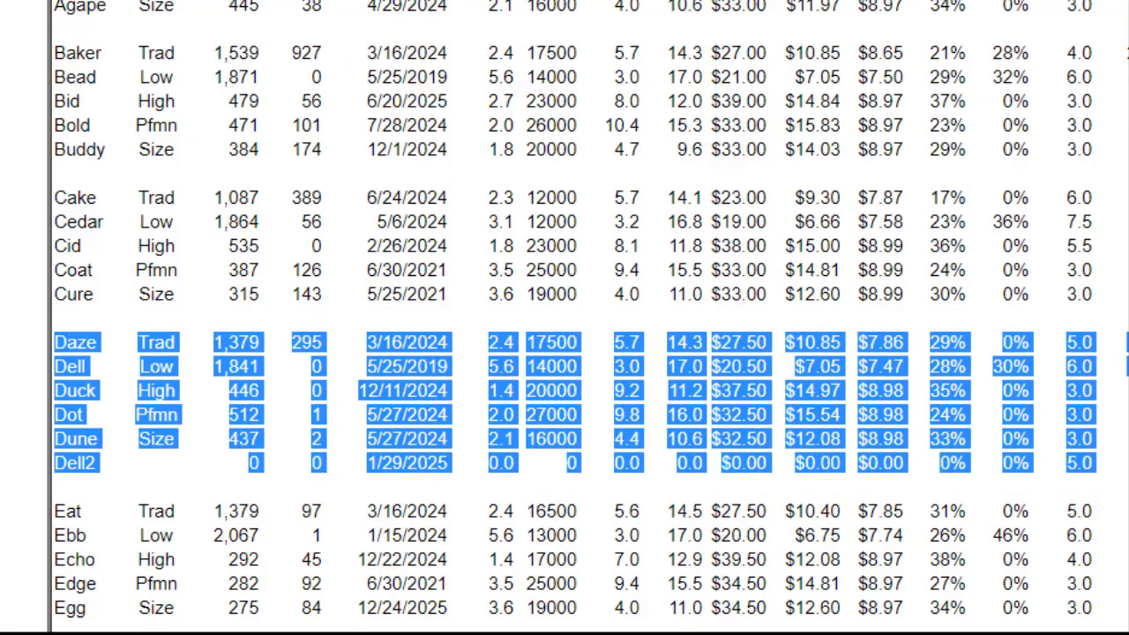
right_click(373, 381)
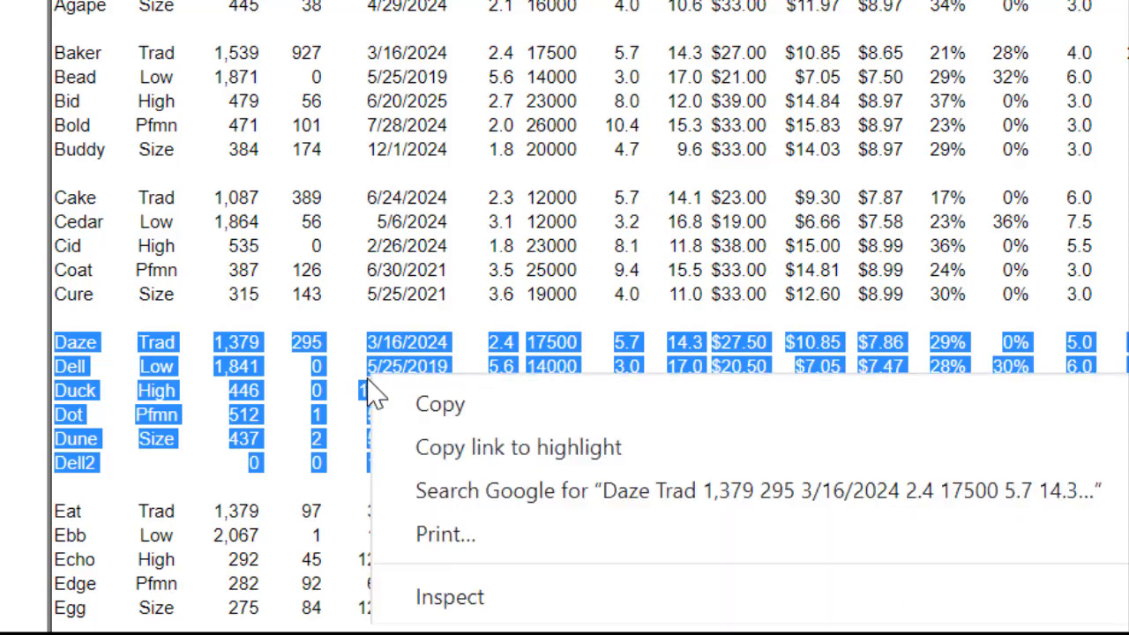
left_click(461, 405)
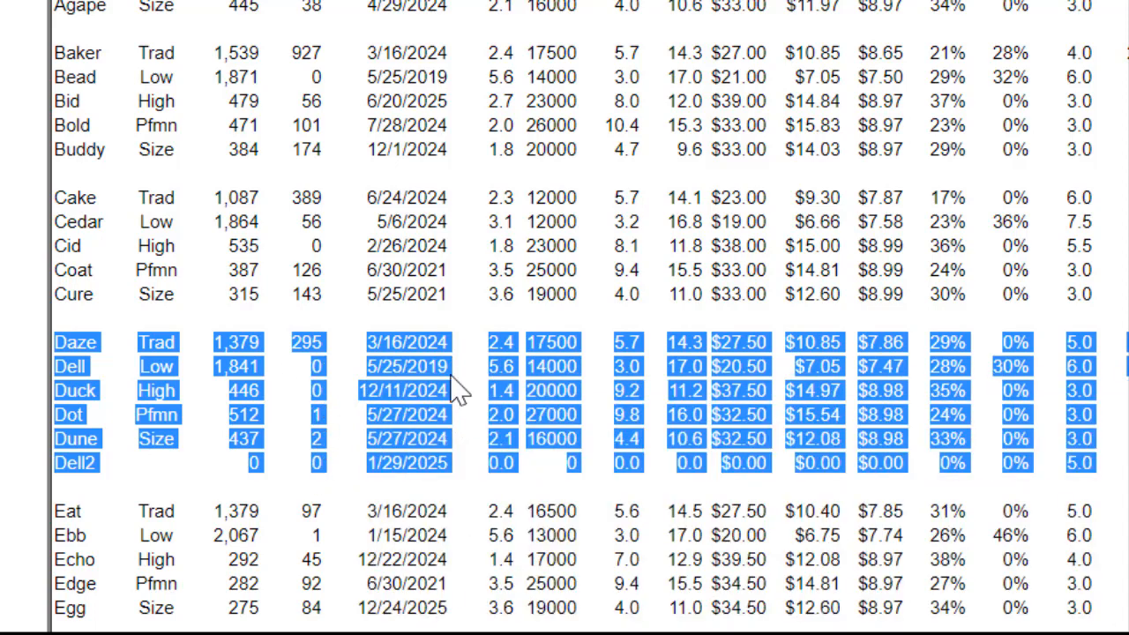
right_click(402, 352)
left_click(435, 390)
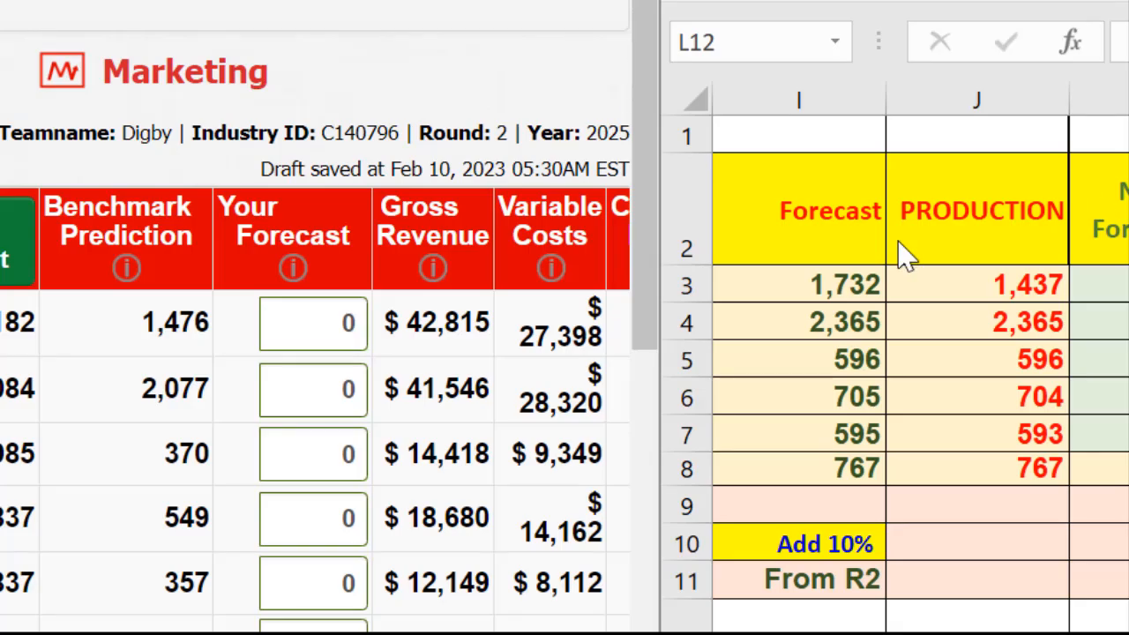
Step: Enter sales forecasts of 1723 for Daze and 2365 for Dell in the Marketing decisions
left_click(333, 325)
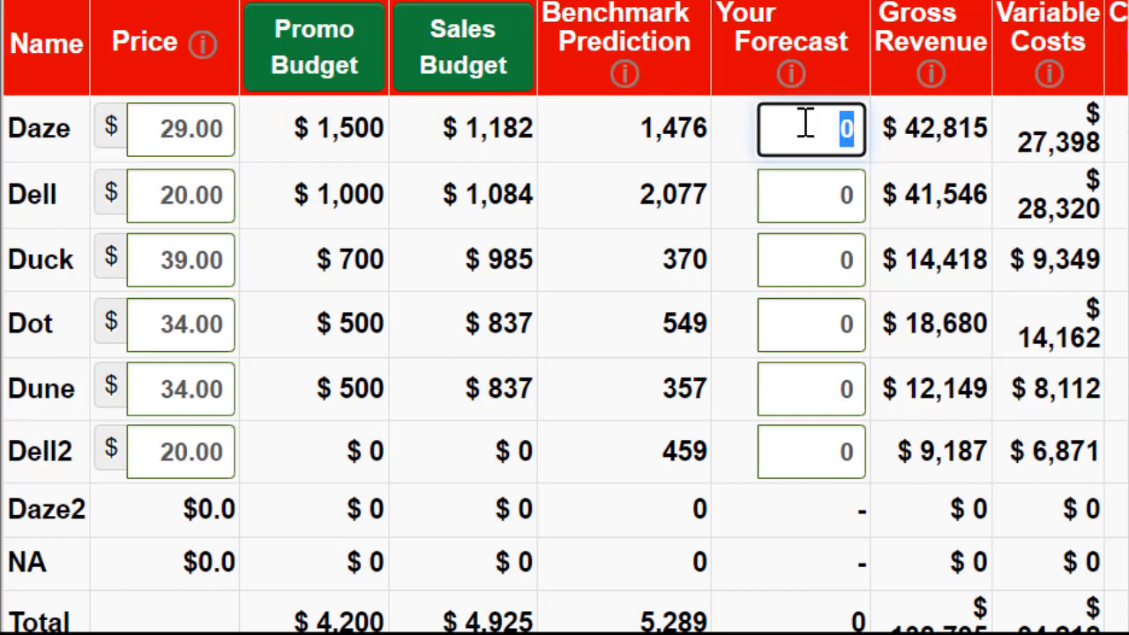
type("1")
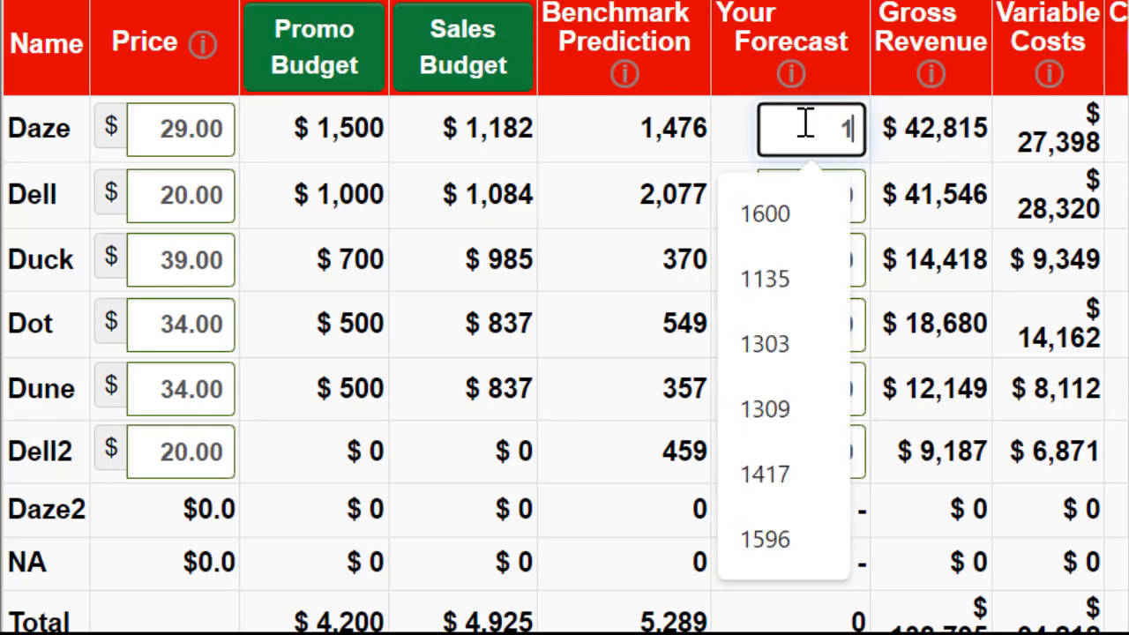
type("723")
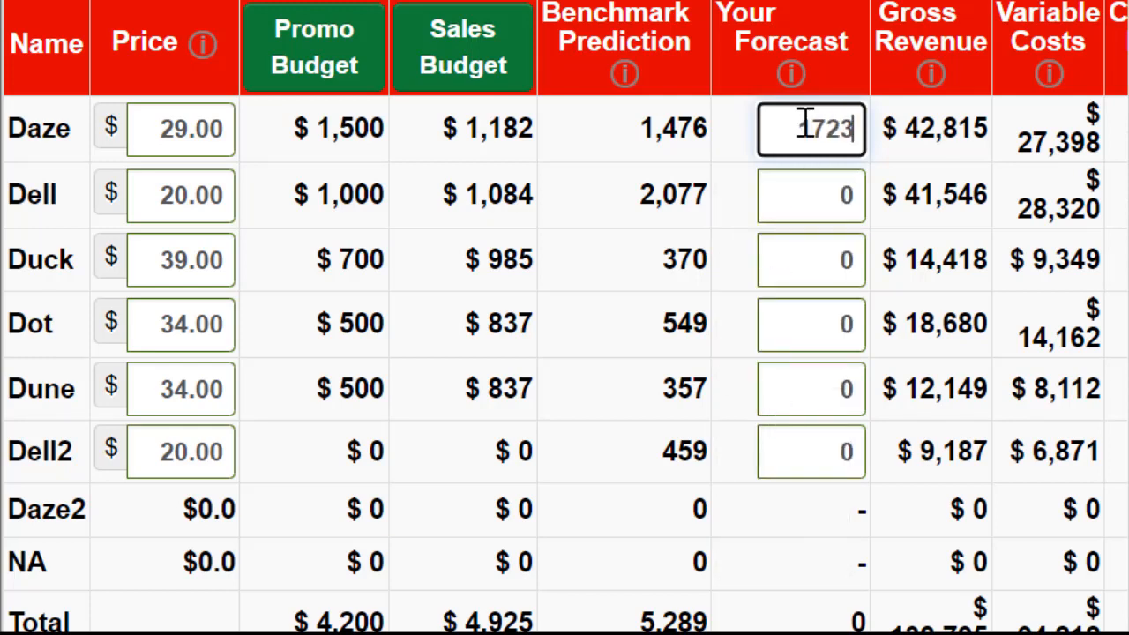
key("Tab")
type("2")
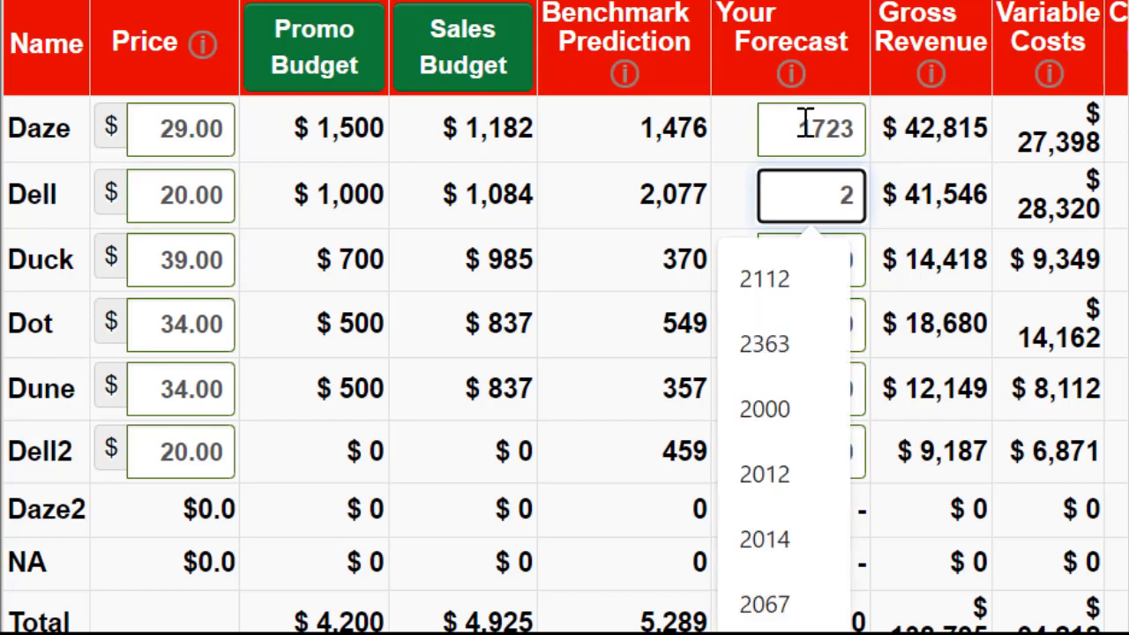
type("365")
key("Tab")
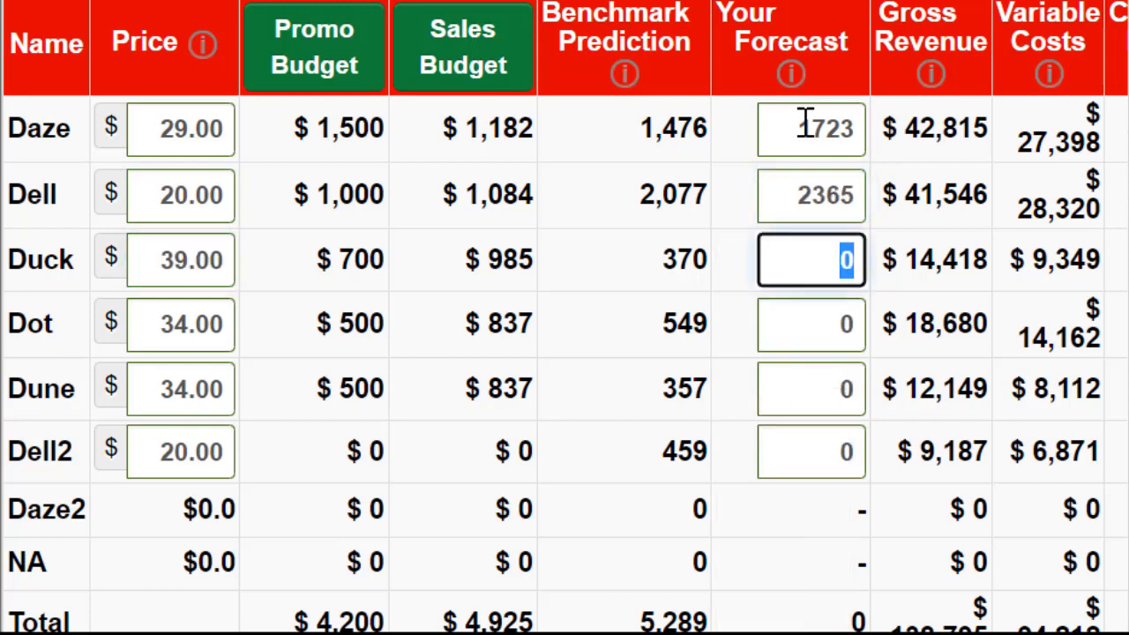
Step: Enter a sales forecast of 596 for Duck and go on to Dot's forecast
type("596")
key("Tab")
key("Tab")
key("Tab")
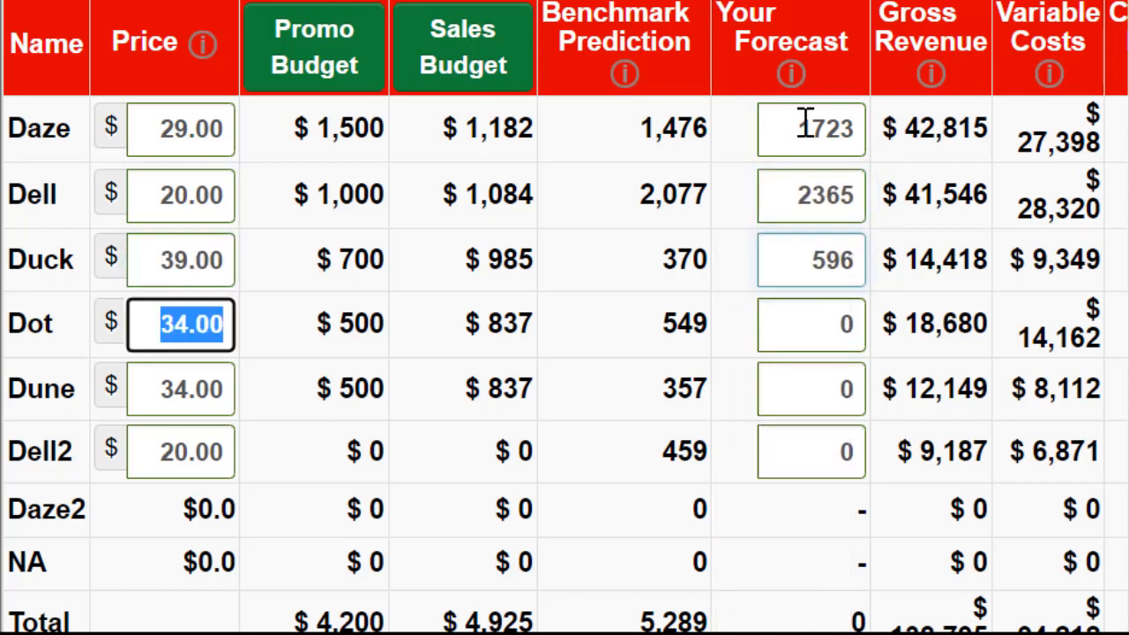
key("shift+Tab")
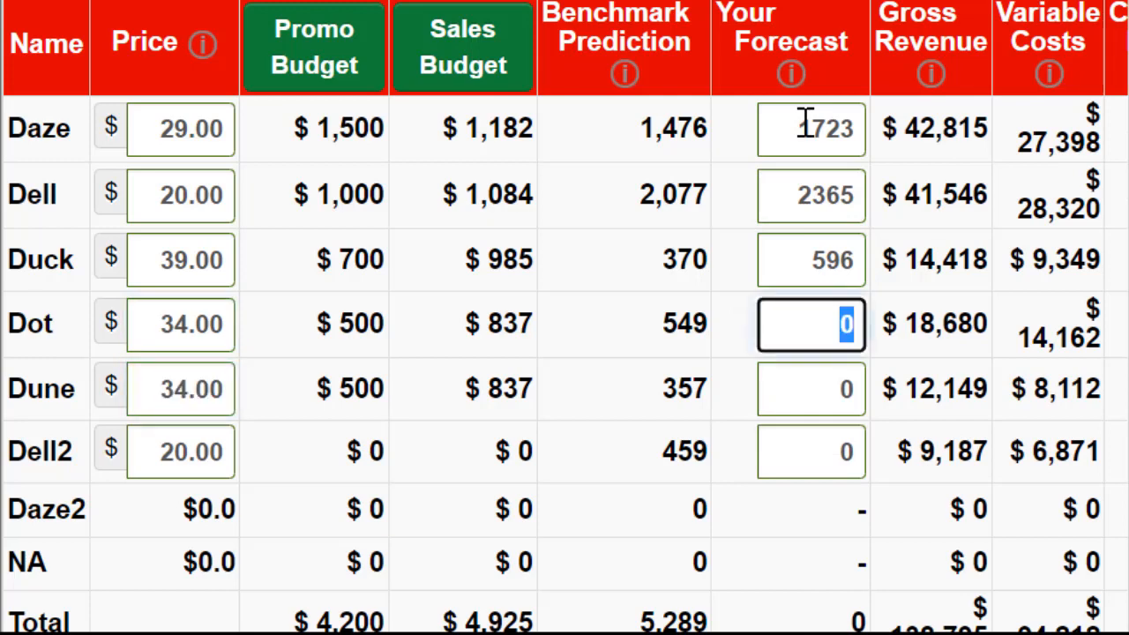
Step: Enter sales forecasts of 705 for Dot, 595 for Dune and 767 for Dell2
type("705")
key("Tab")
key("Tab")
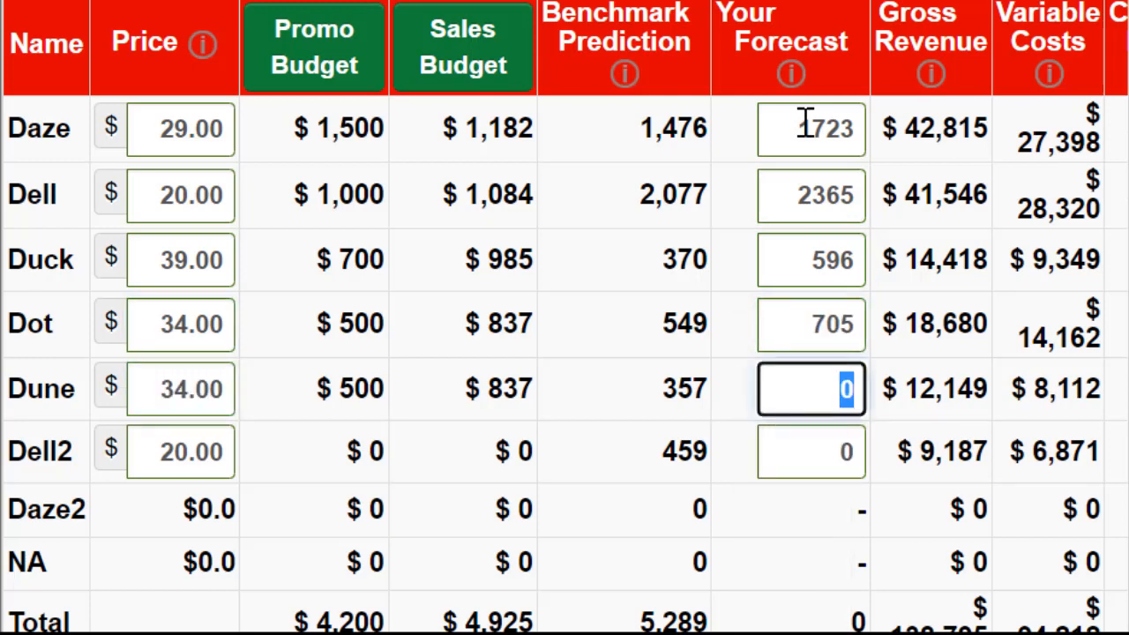
type("595")
key("Tab")
key("Tab")
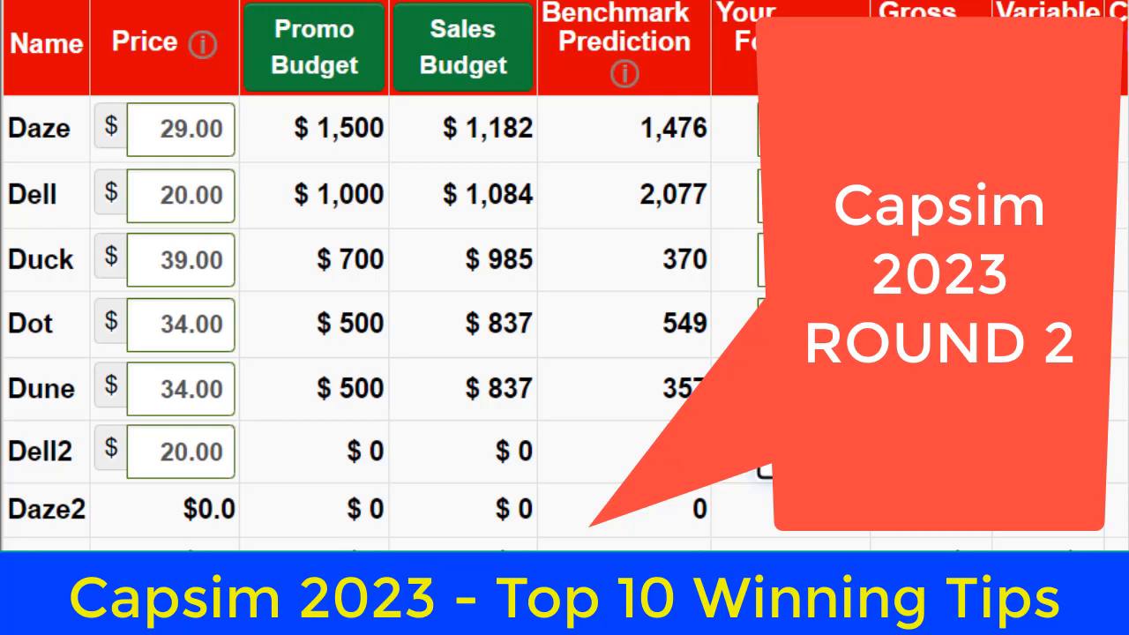
type("767")
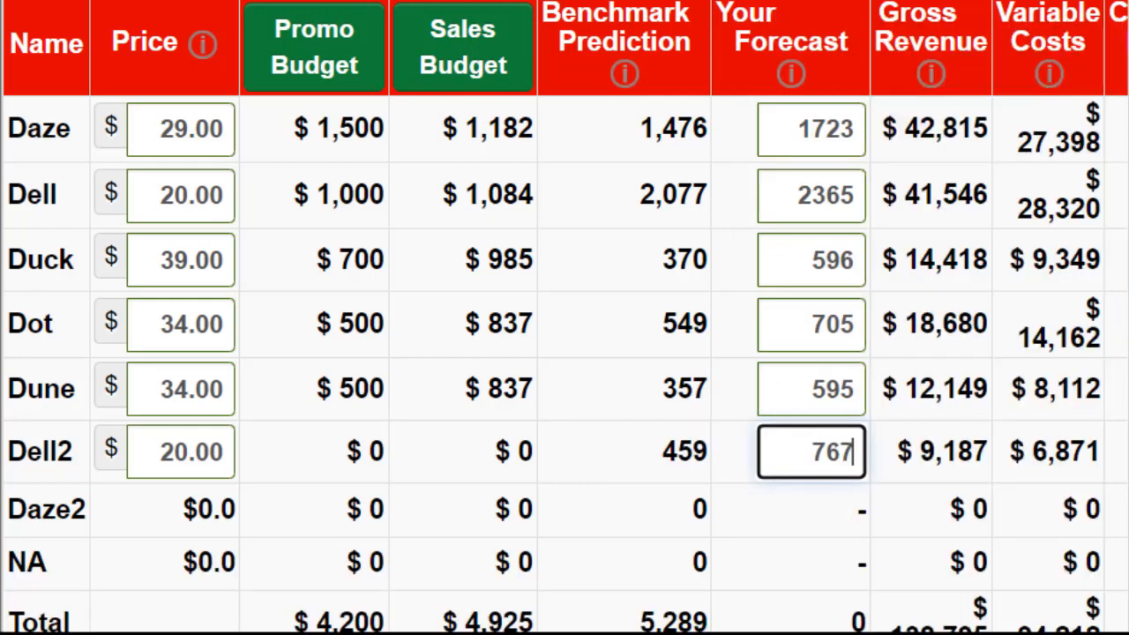
key("Tab")
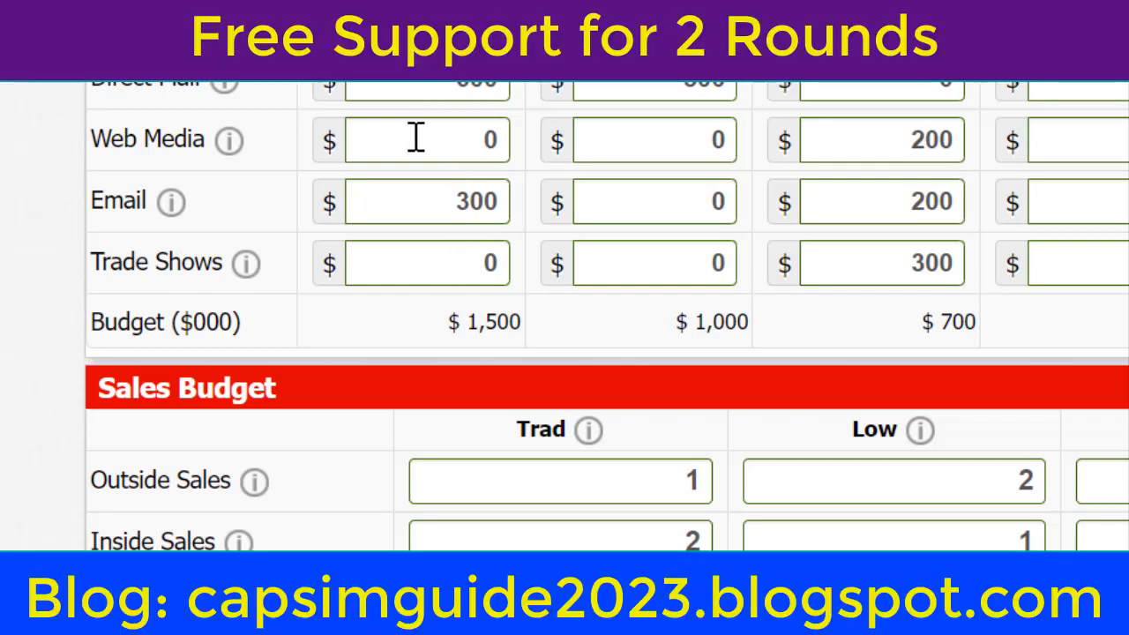
Step: Set the outside sales staff to 6 for each segment in the Sales Budget
double_click(685, 477)
type("6")
key("Tab")
type("6")
key("Tab")
key("Tab")
key("Tab")
key("Tab")
key("Tab")
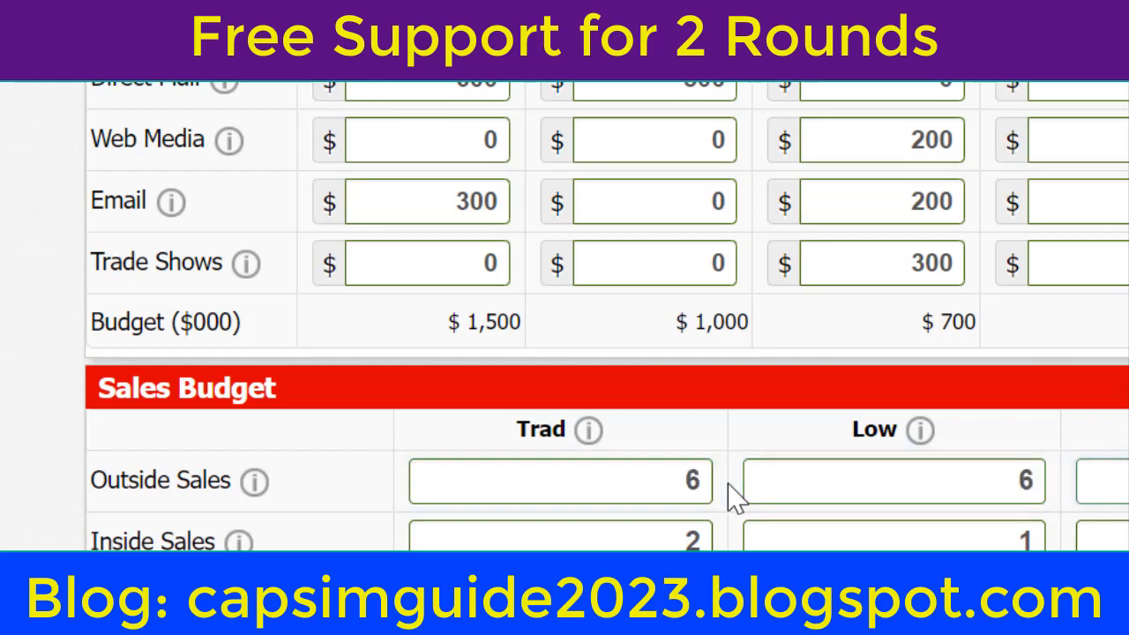
Step: Set the inside sales staff to 8 for each segment in the Sales Budget
type("8")
key("Tab")
type("8")
key("Tab")
key("Tab")
key("Tab")
key("Tab")
key("Tab")
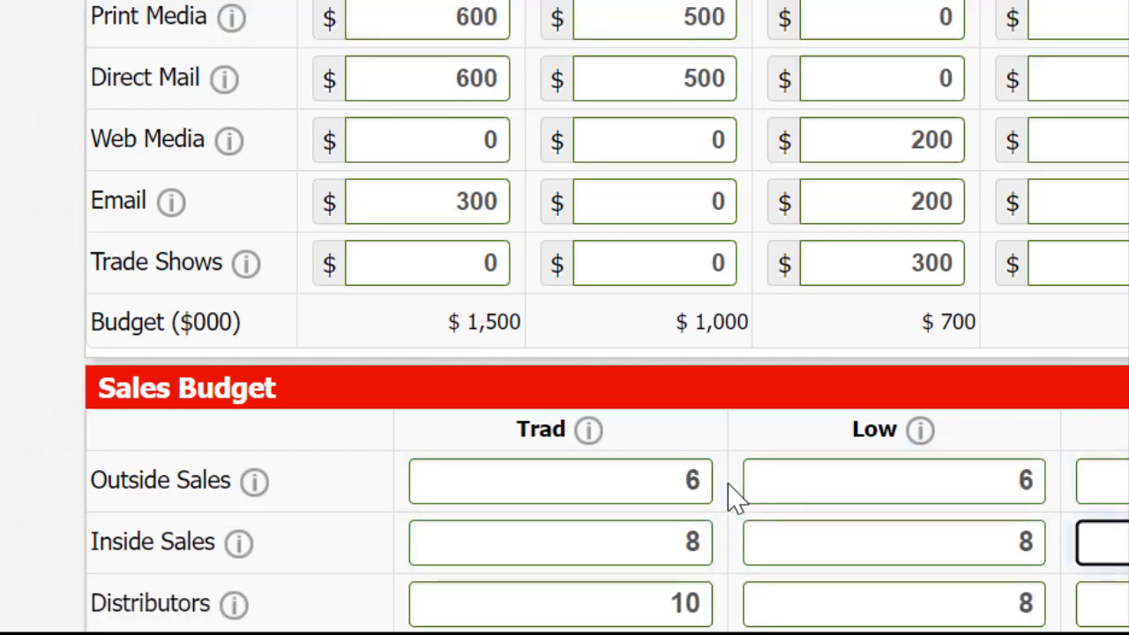
Step: Set the distributors to 6 for each segment in the Sales Budget
type("6")
key("Tab")
type("6")
key("Tab")
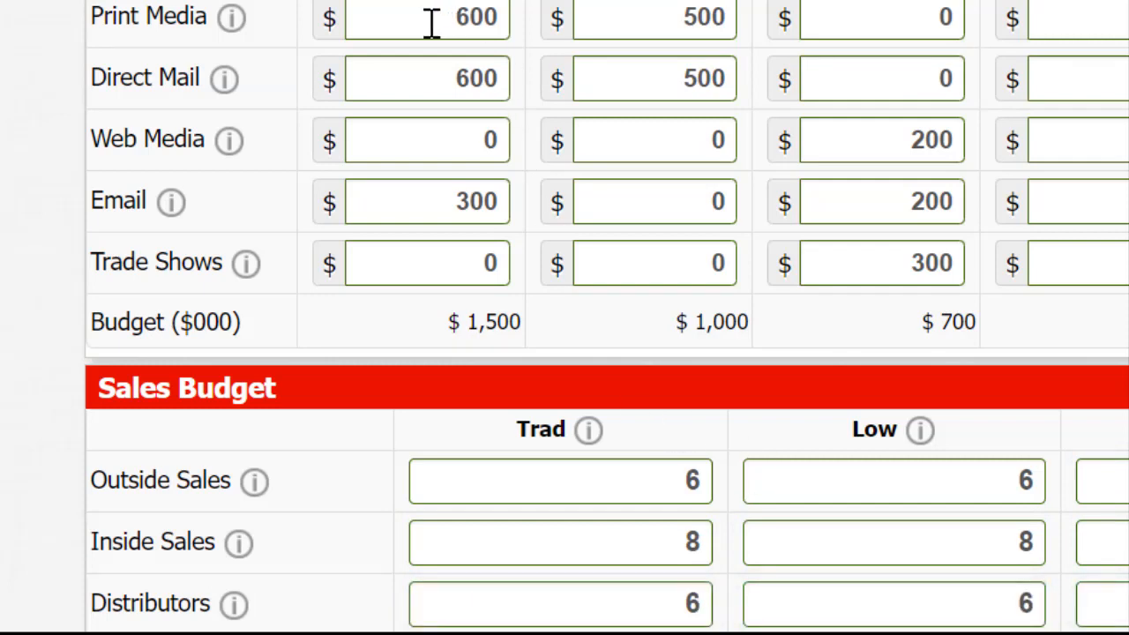
Step: Set Daze's promotion budgets for print media, direct mail and web media to $300 each
left_click_drag(432, 23, 519, 33)
type("300")
key("Return")
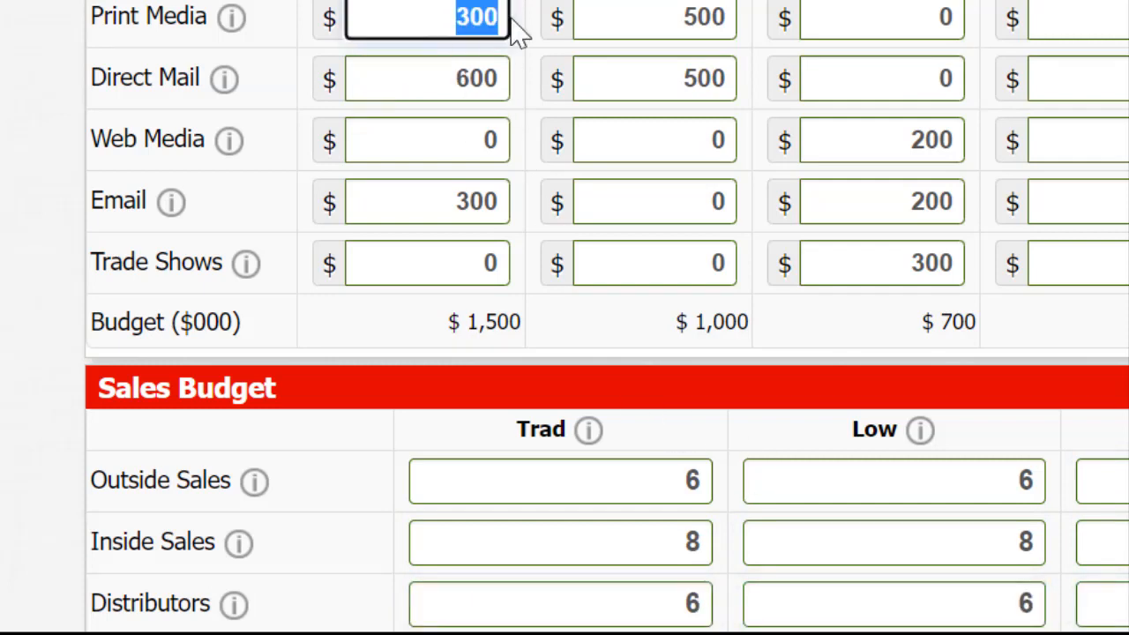
double_click(448, 76)
type("300")
double_click(440, 134)
type("300")
left_click(438, 201)
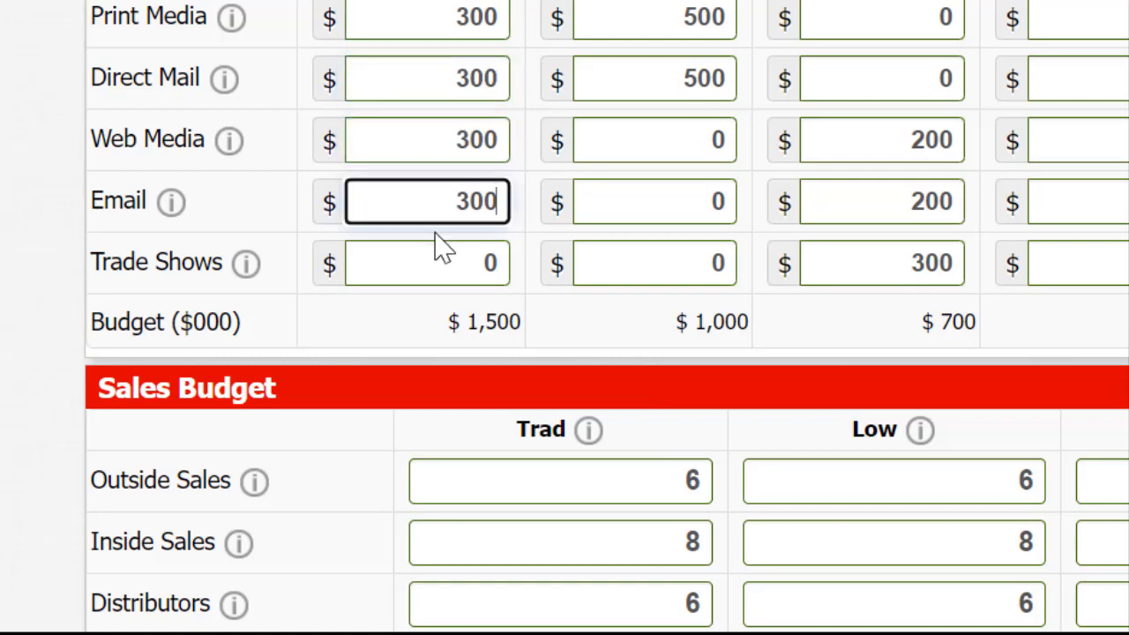
Step: Set the trade show budgets to $300 for Daze, Dell and Dot
double_click(436, 254)
type("300")
left_click(666, 263)
type("300")
left_click(844, 263)
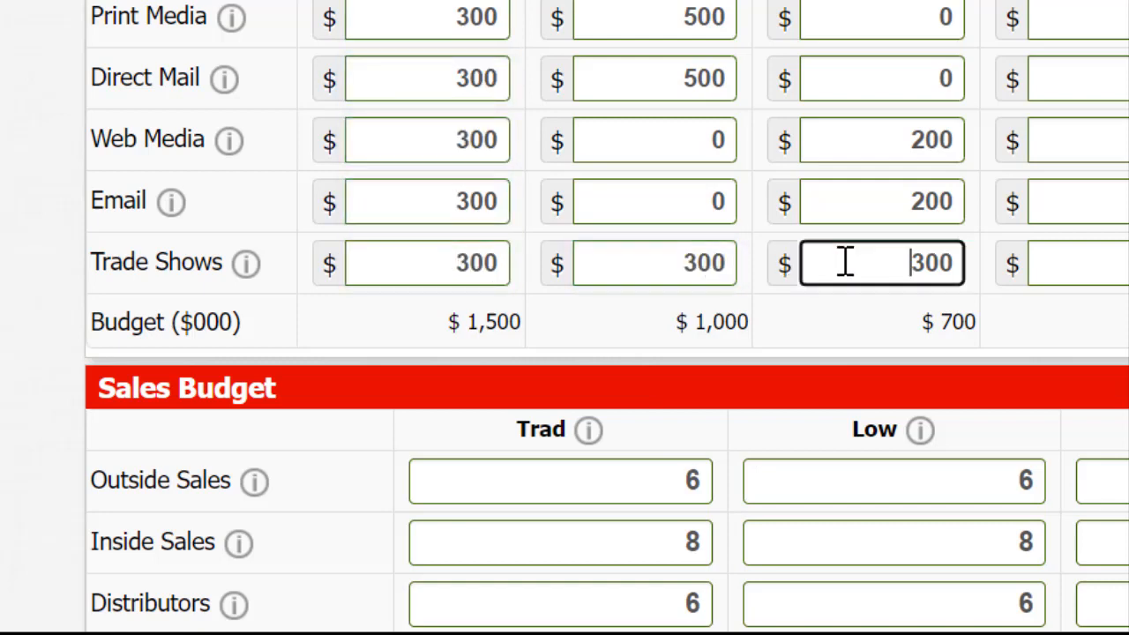
left_click(1110, 264)
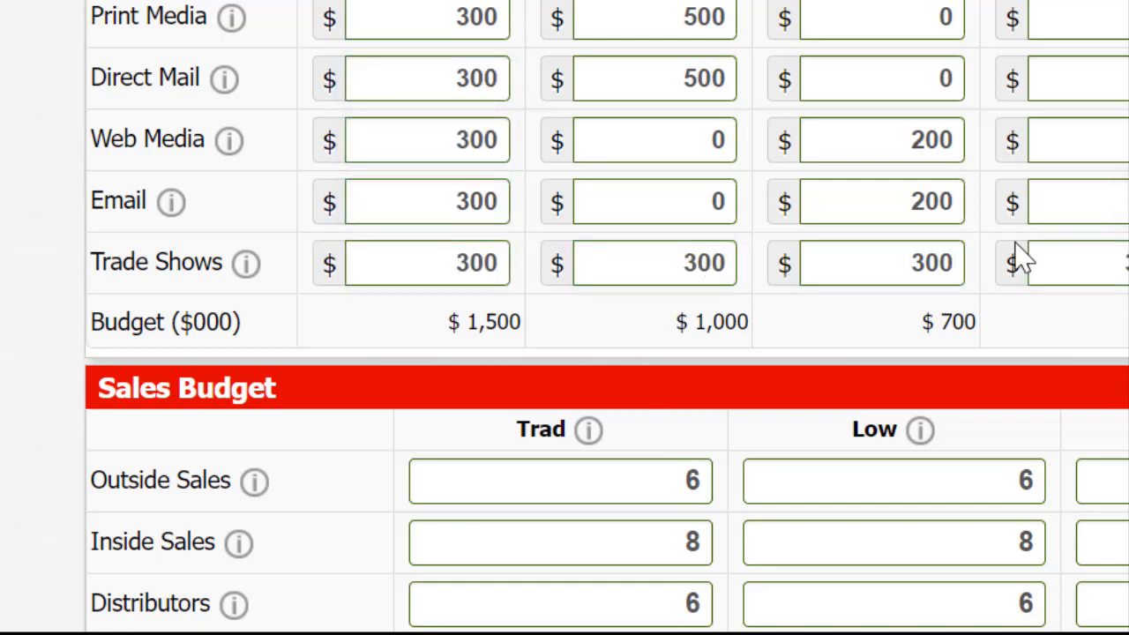
double_click(1078, 272)
double_click(666, 194)
type("300")
double_click(665, 133)
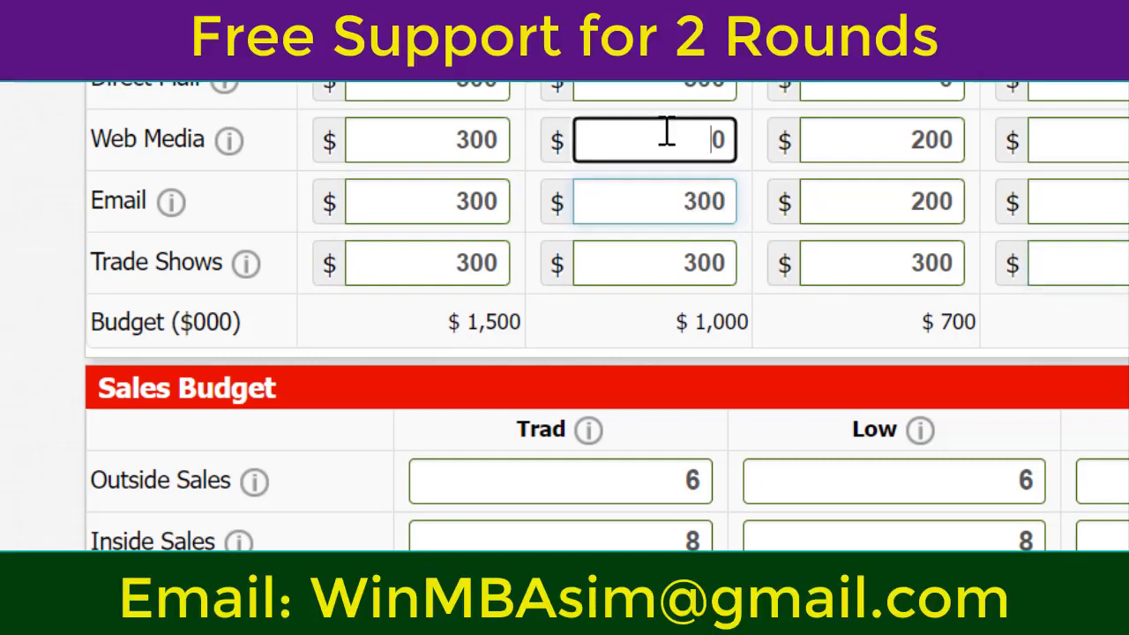
type("300")
Step: Set Duck's promotion budgets for direct mail, web media and email to $300 each
double_click(877, 85)
type("300")
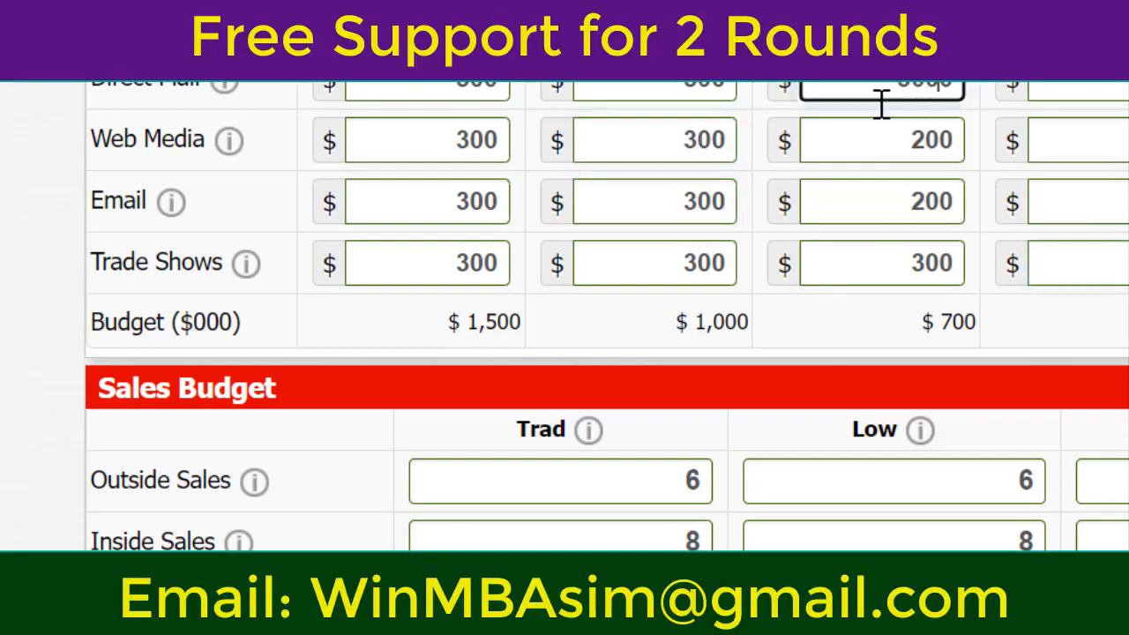
double_click(877, 141)
type("300")
double_click(880, 203)
type("300")
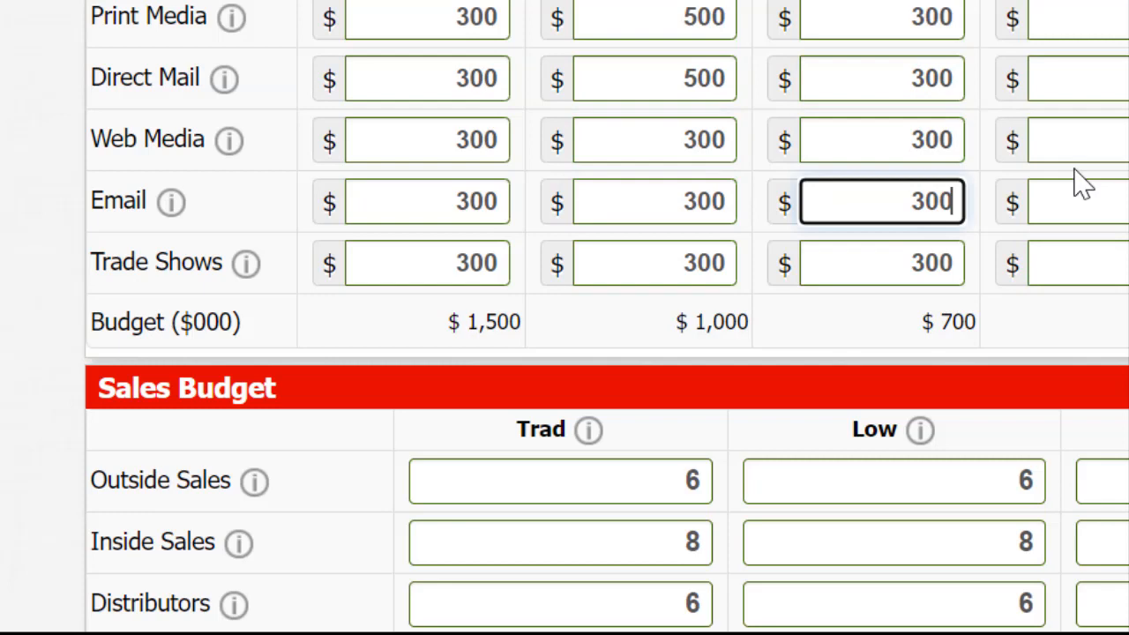
Step: Set Dot's promotion budgets for print media, direct mail, web media and email to $300 each
left_click(1079, 17)
left_click(1091, 80)
left_click(1101, 141)
left_click(1102, 193)
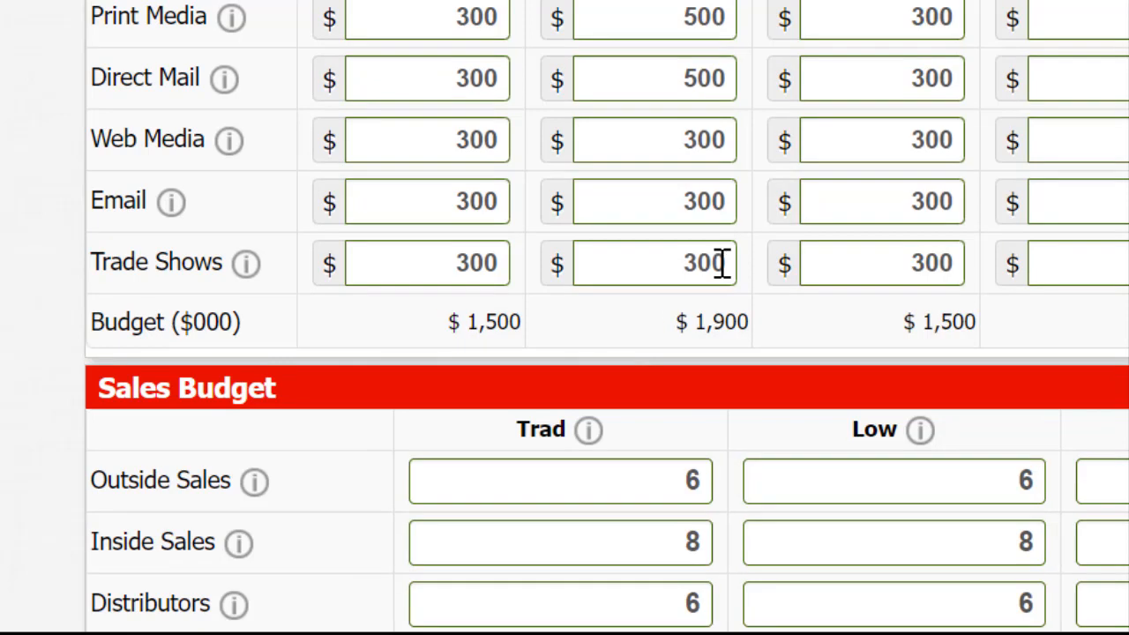
Step: Set the time allocations to 15% for Daze, 20% for Dell, 15% for Duck and 15% for Dot
scroll(908, 477, "down", 5)
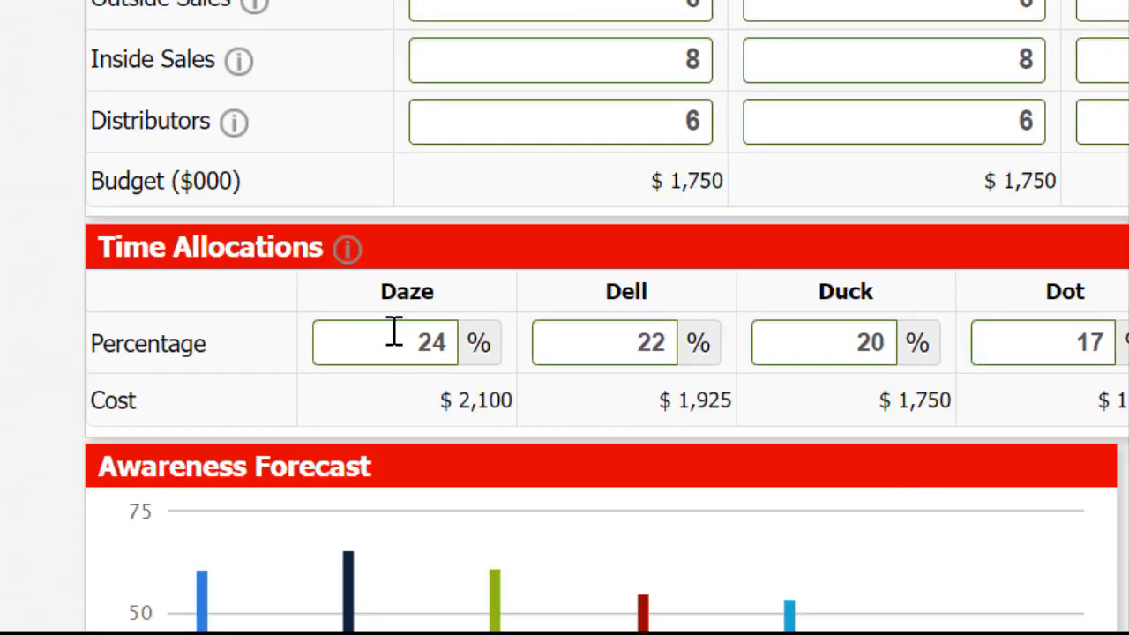
double_click(452, 339)
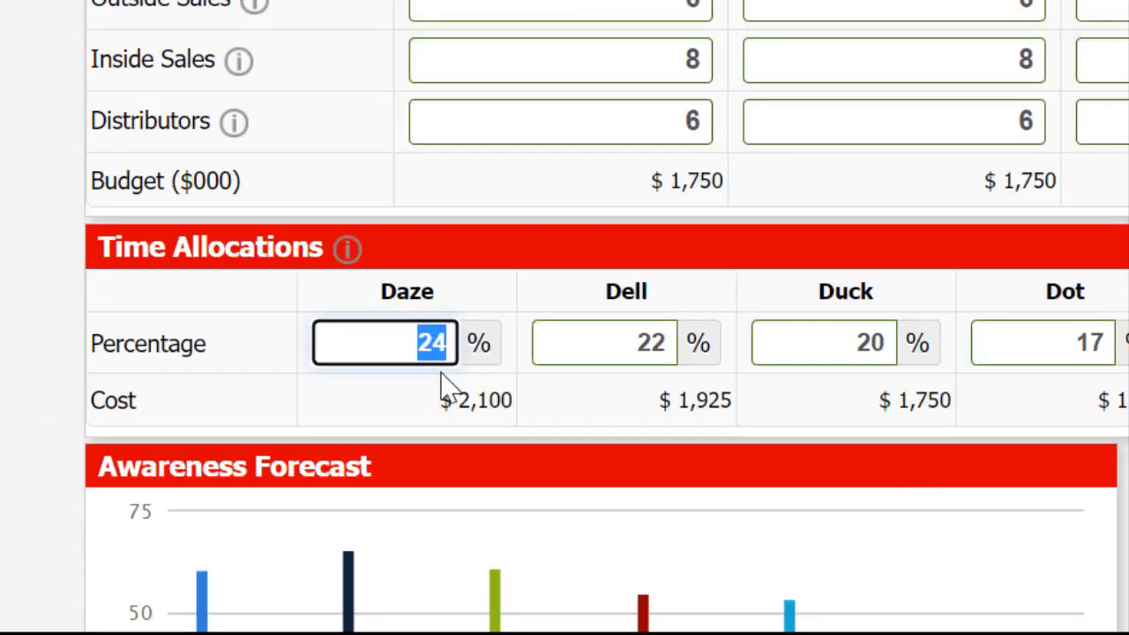
type("15")
key("Tab")
type("20")
key("Tab")
type("1")
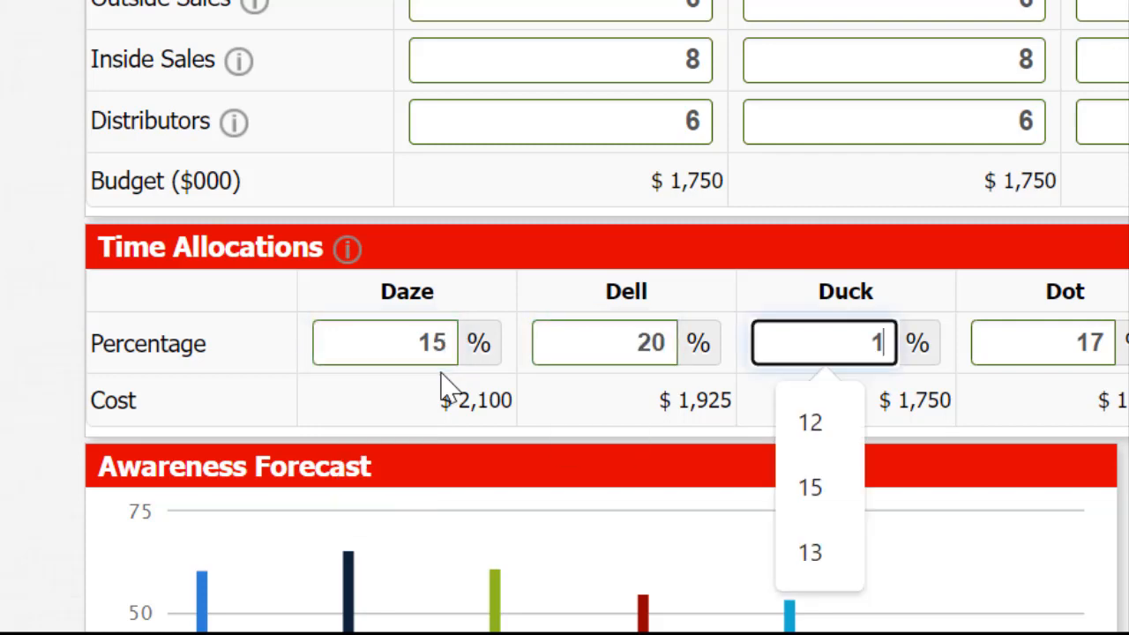
type("5")
key("Tab")
type("15")
key("Tab")
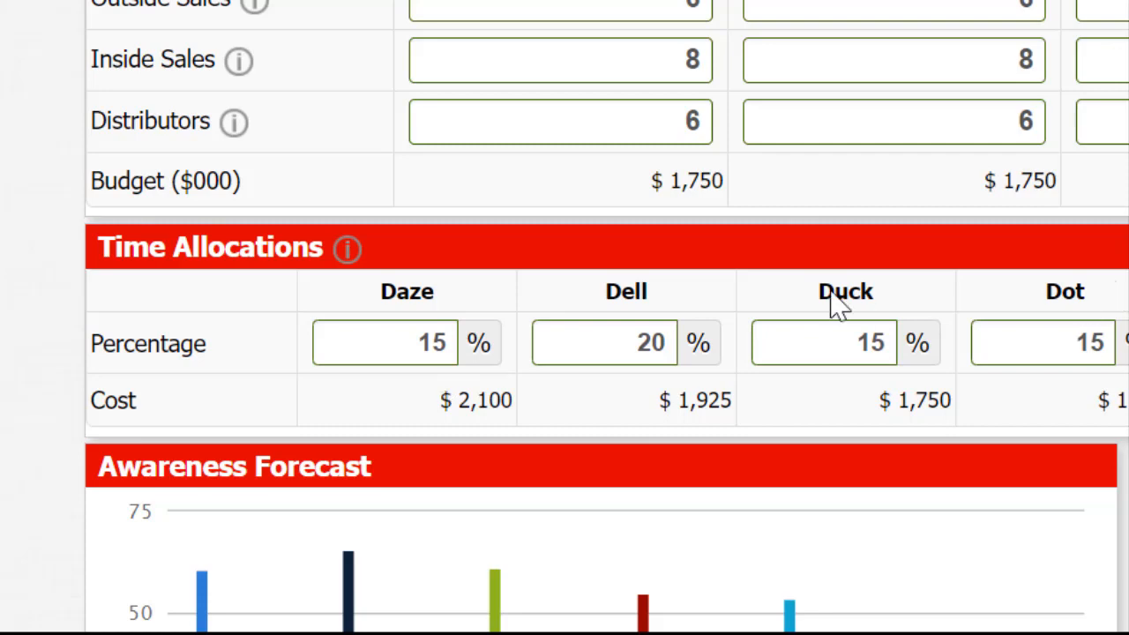
left_click(852, 131)
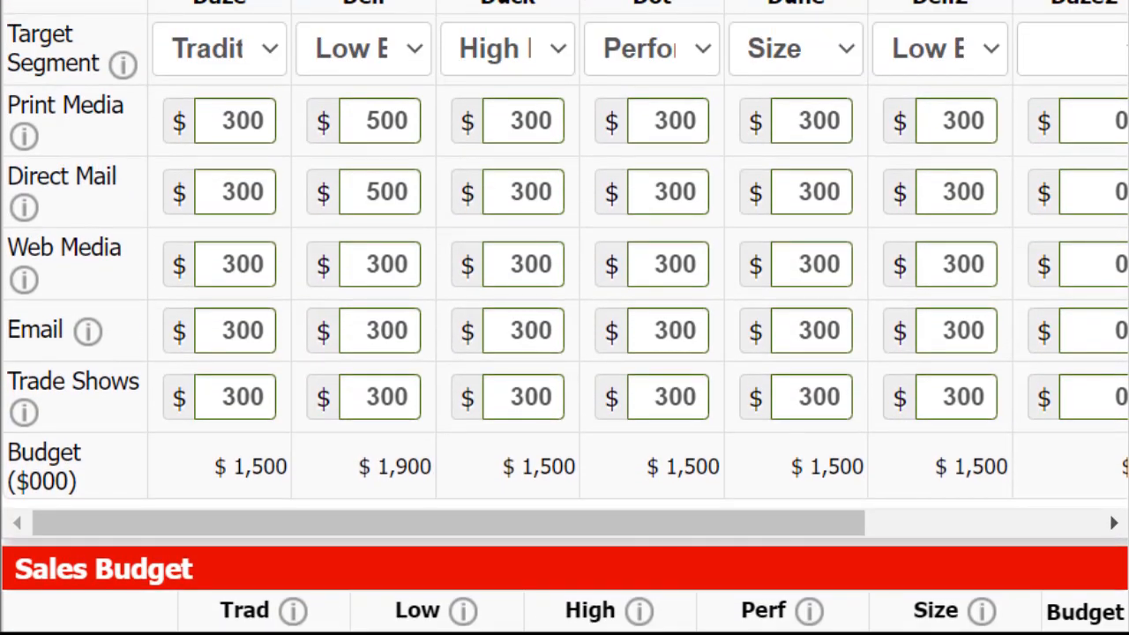
Step: Review the promotion budget totals, sales budget and time allocations across the products
left_click_drag(234, 467, 969, 466)
scroll(565, 318, "down", 5)
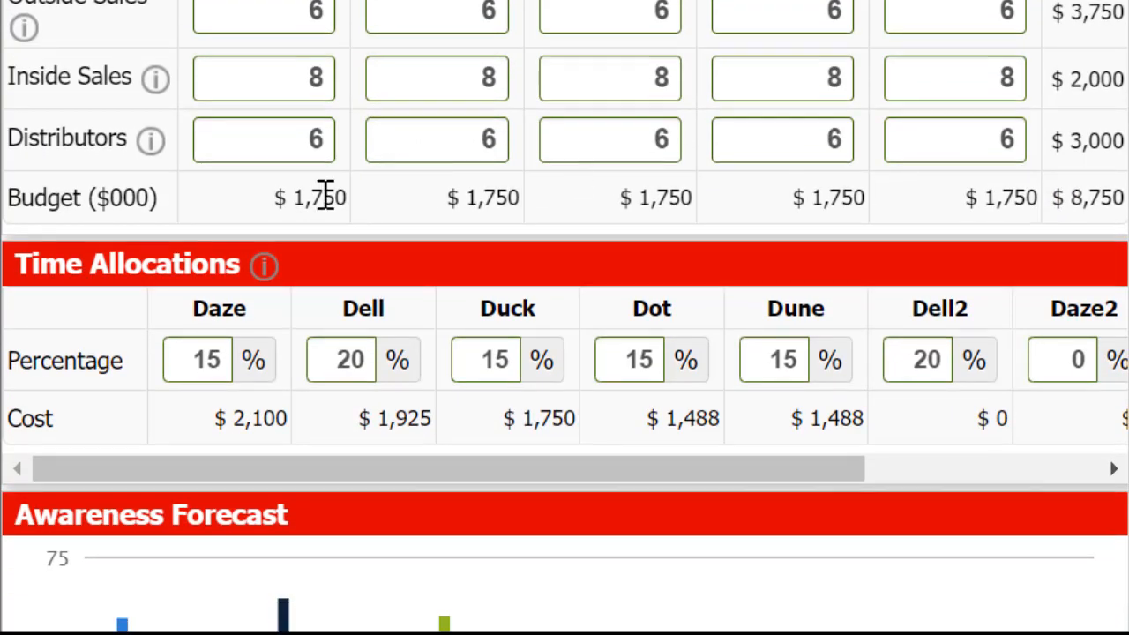
left_click_drag(325, 195, 741, 211)
scroll(446, 121, "down", 3)
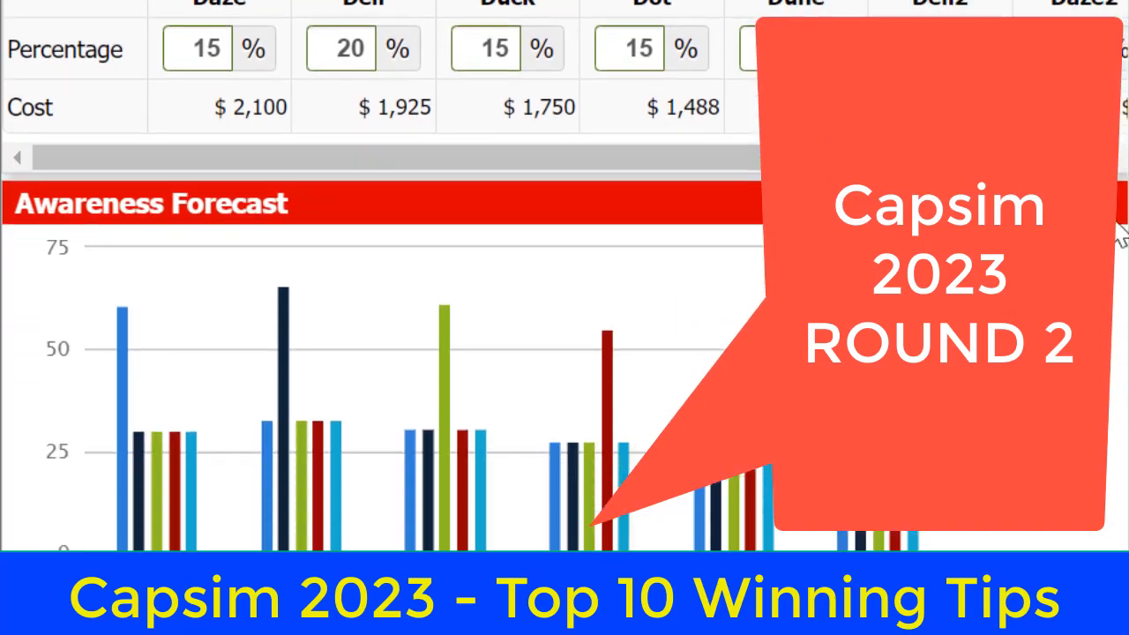
left_click_drag(207, 44, 444, 45)
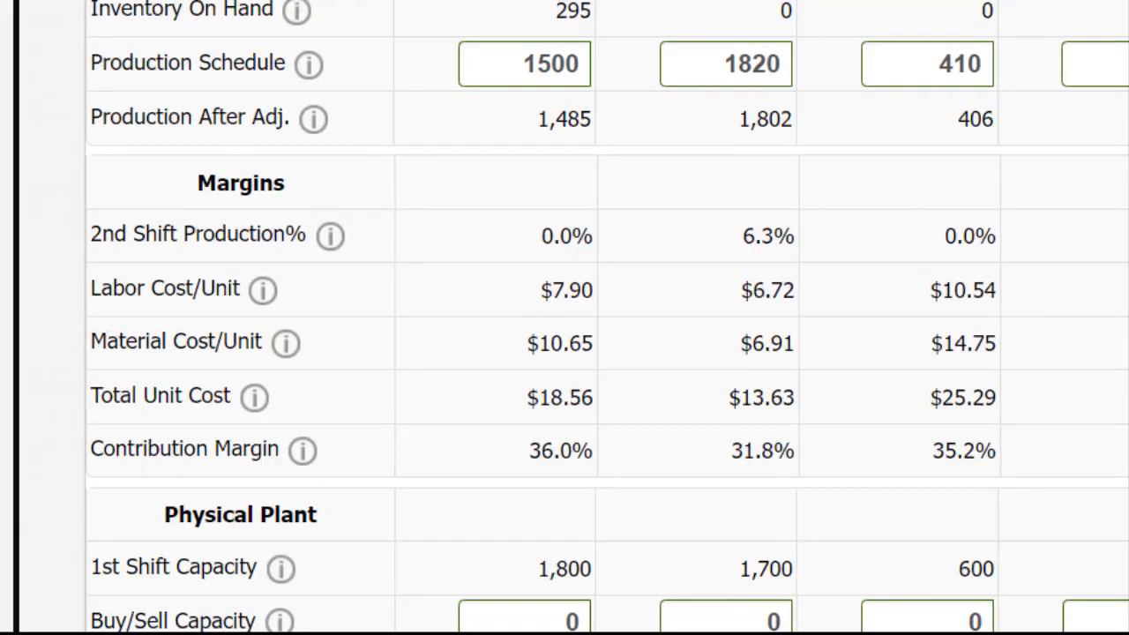
Step: Set the production schedule to 1437 for Daze, 2365 for Dell and 596 for Duck in the Production decisions
double_click(198, 288)
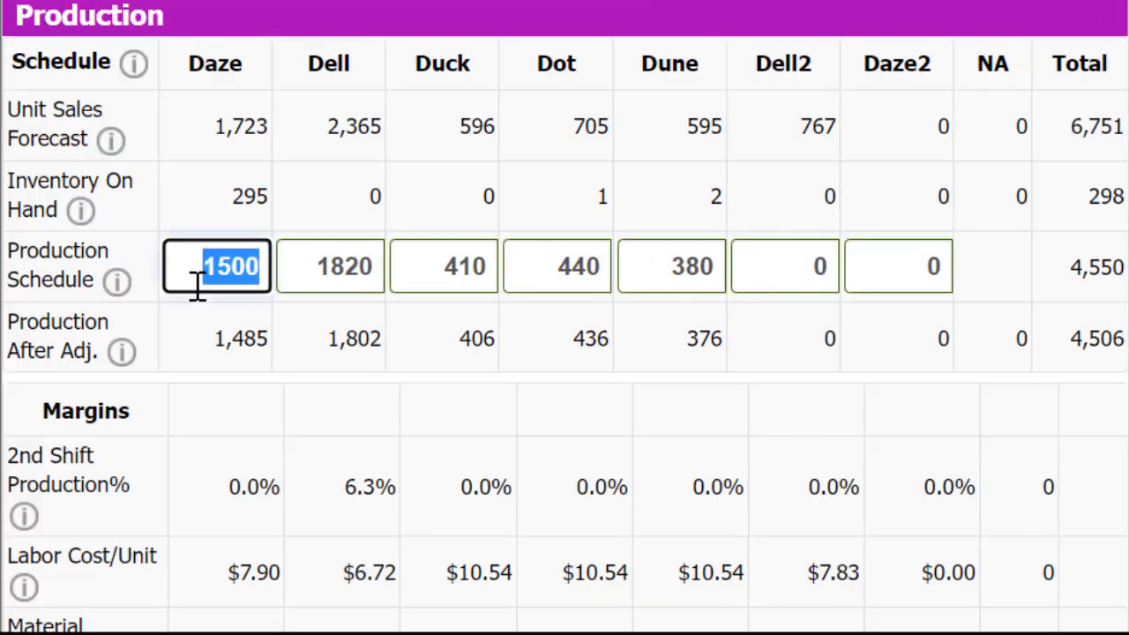
type("1437")
key("Tab")
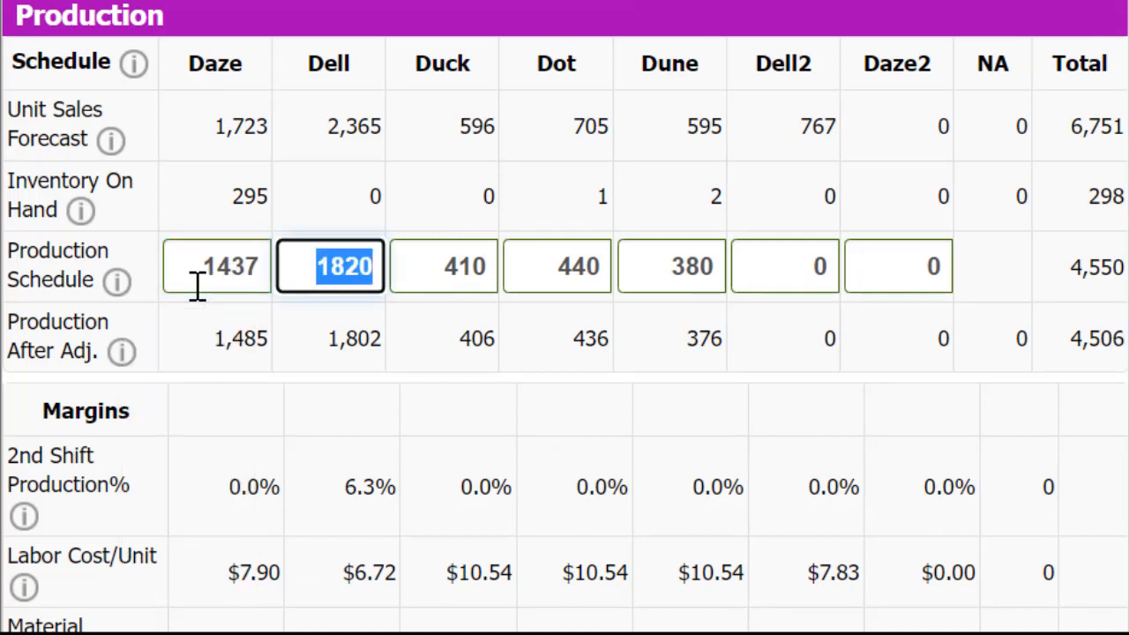
type("2365")
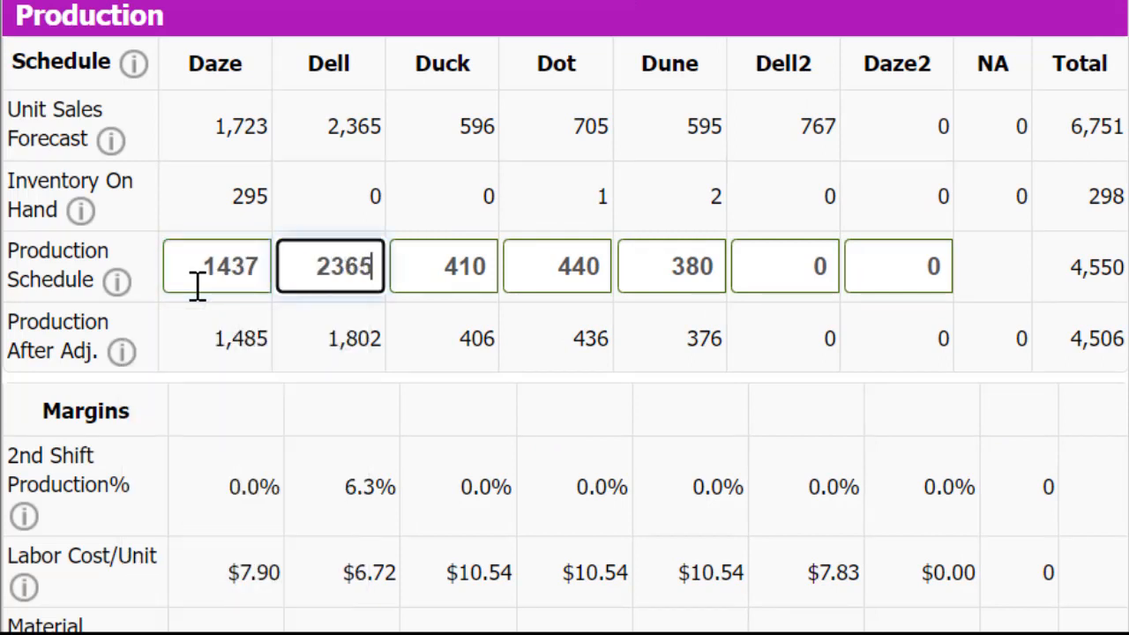
key("Tab")
type("596")
key("Tab")
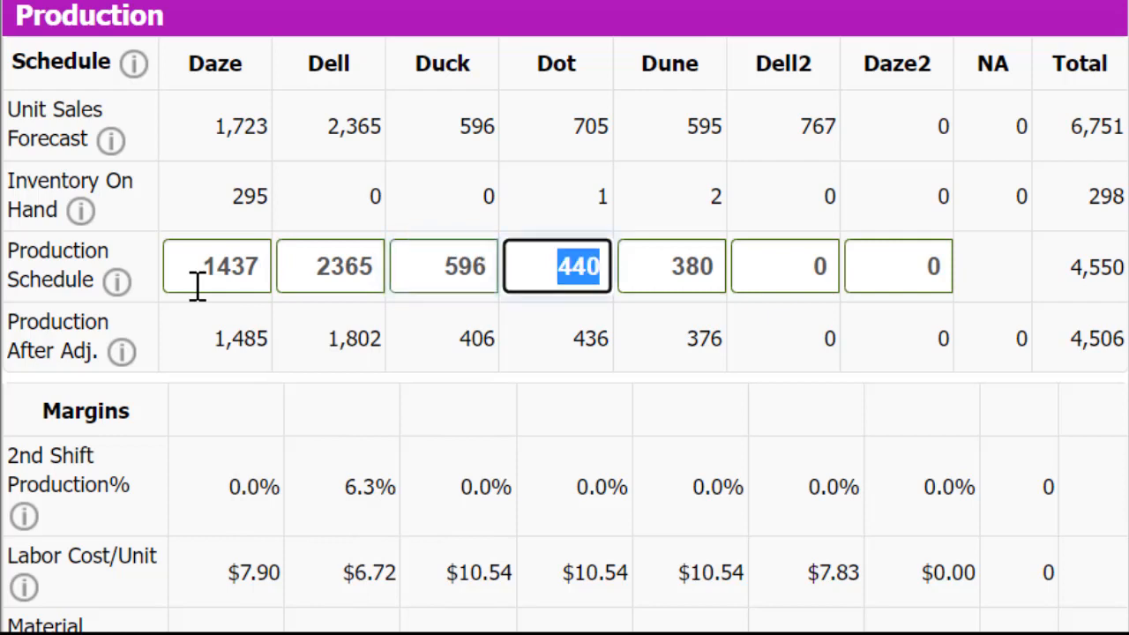
Step: Set the production schedule to 704 for Dot, 593 for Dune and 767 for Dell2, and recalculate the figures
type("704")
key("Tab")
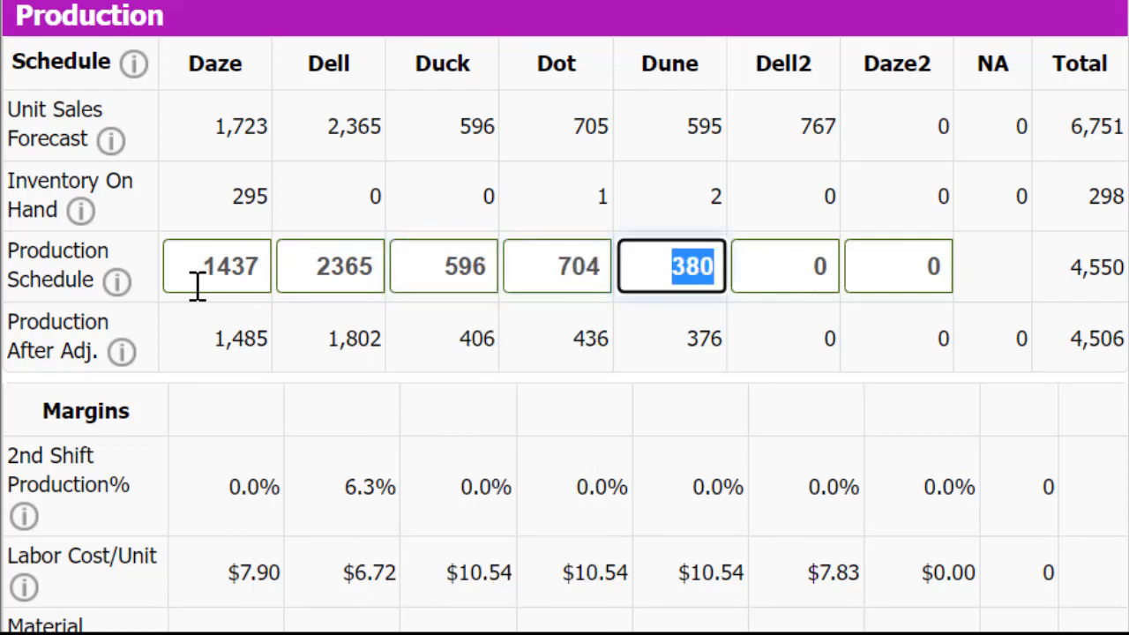
type("593")
key("Tab")
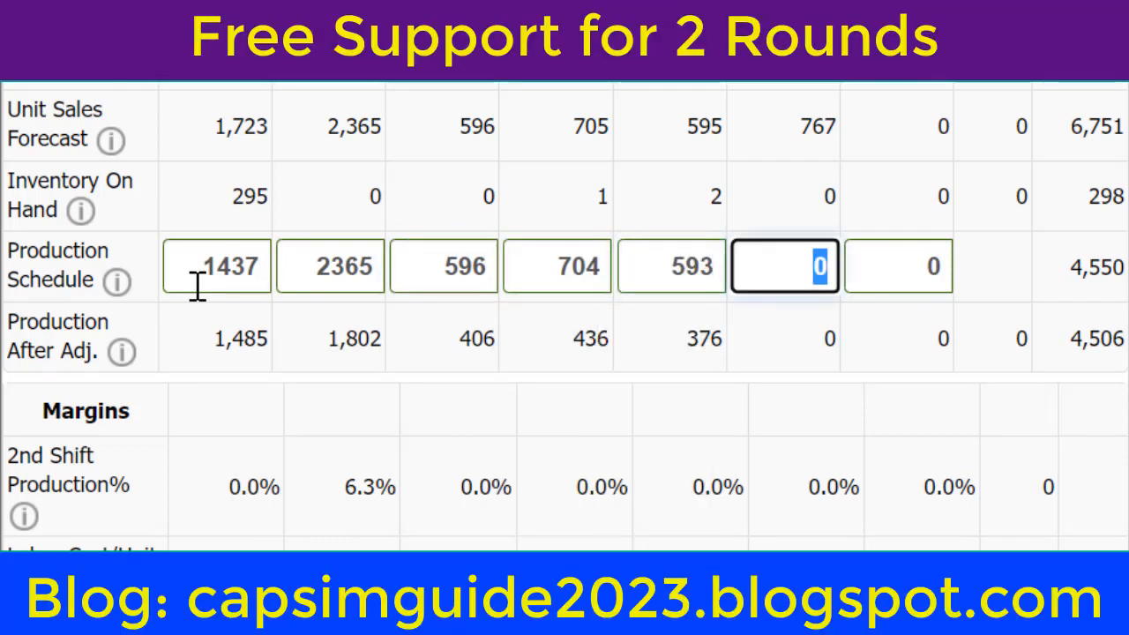
type("767")
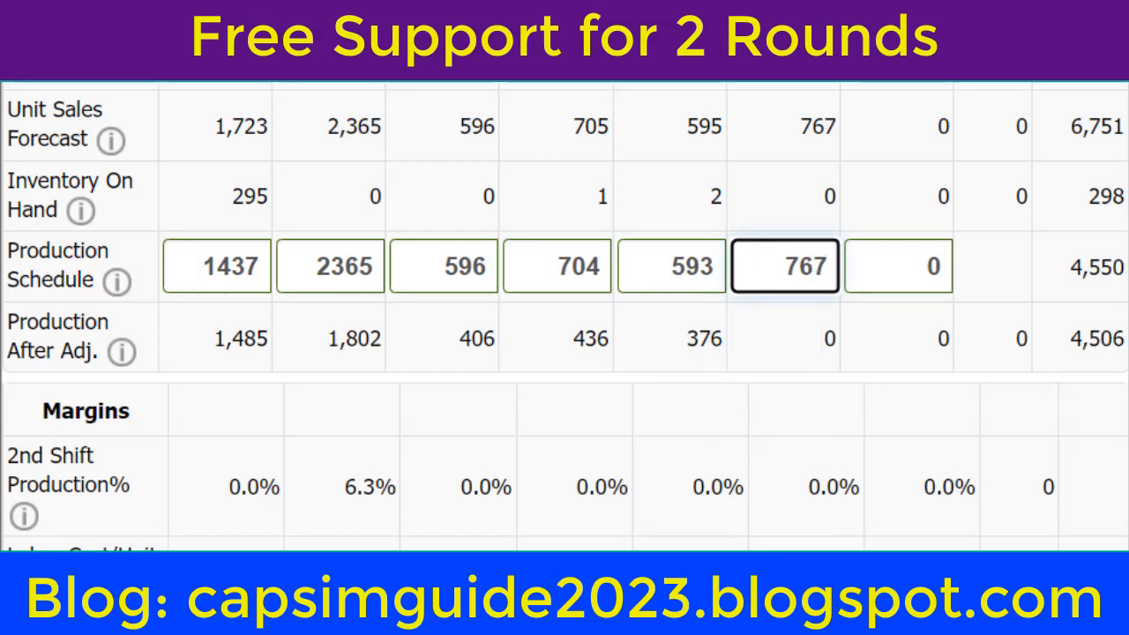
left_click(728, 166)
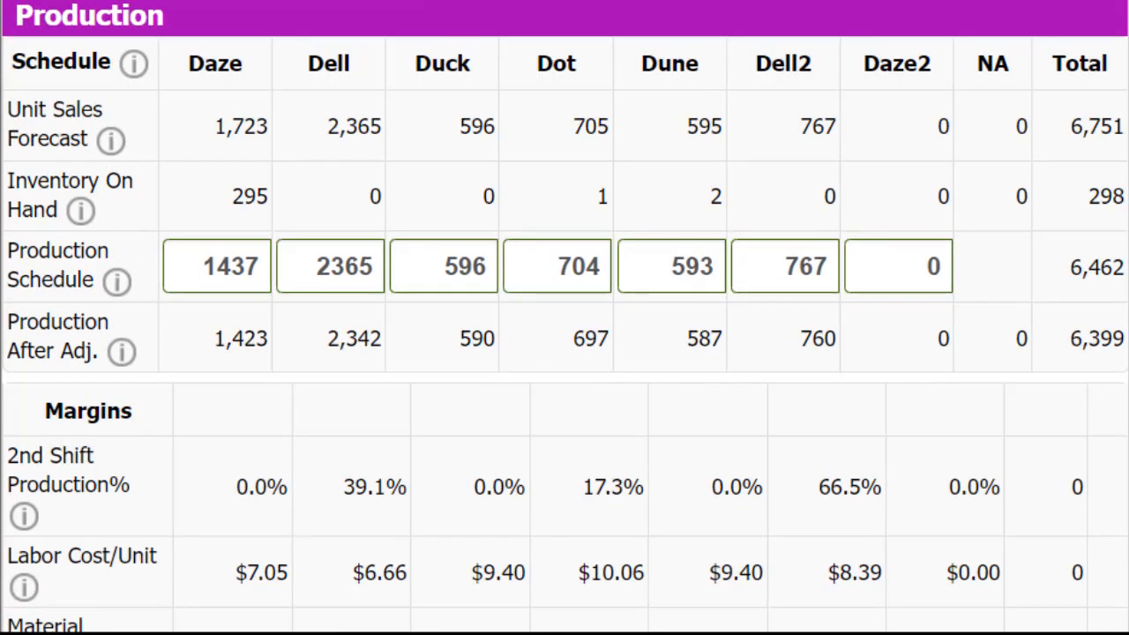
Step: Sell 600 of Daze's capacity and 300 of Duck's capacity in the Physical Plant decisions
scroll(565, 317, "down", 5)
scroll(1018, 133, "down", 5)
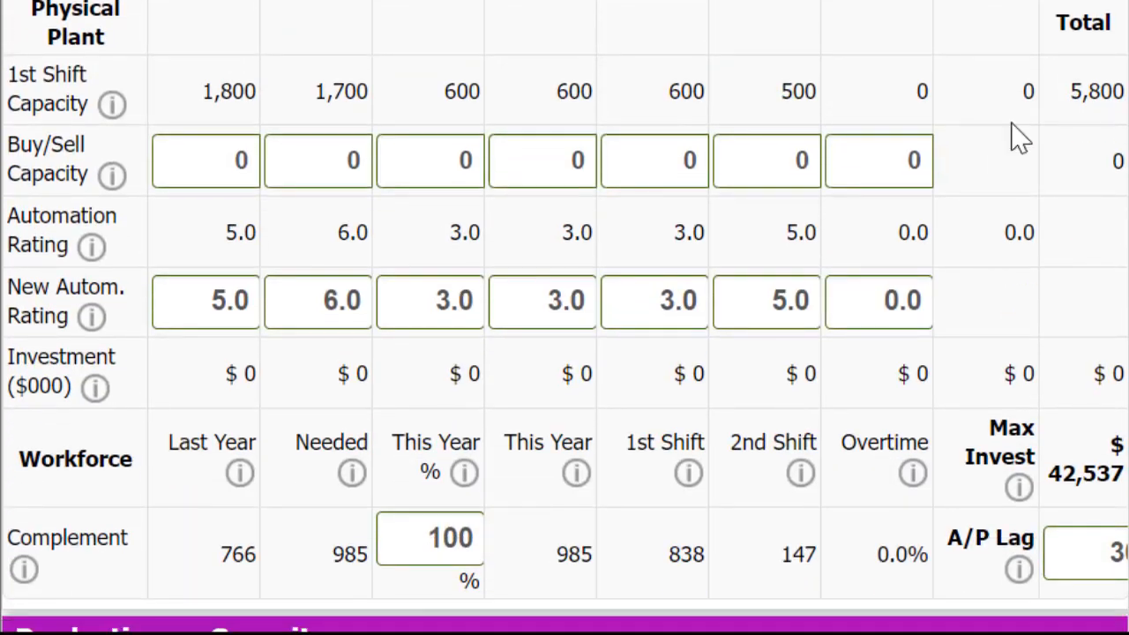
left_click(245, 164)
double_click(245, 163)
type("-600")
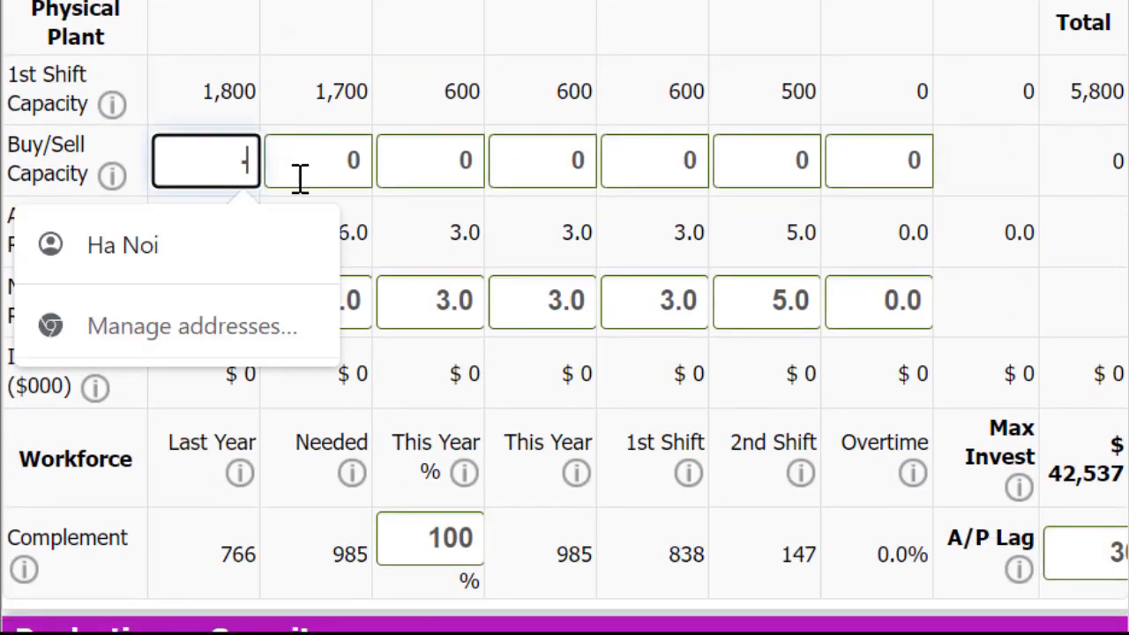
key("Tab")
key("Tab")
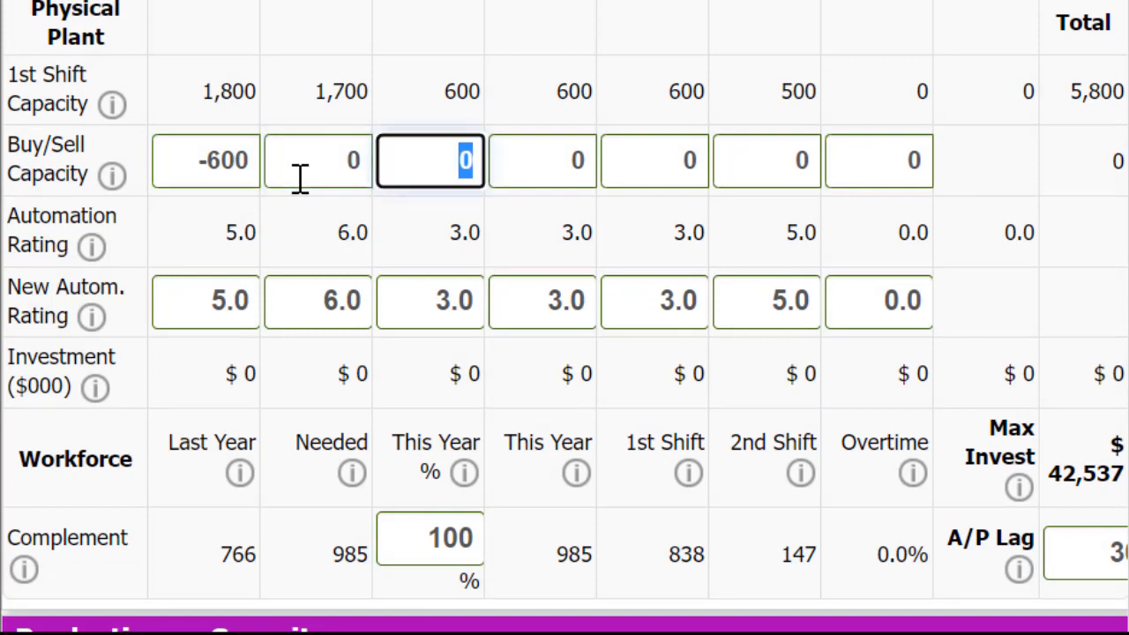
type("-300")
Step: Buy 300 of capacity for Dell2 and 500 for Daze2 in the Physical Plant decisions
key("Tab")
key("Tab")
key("Tab")
key("Tab")
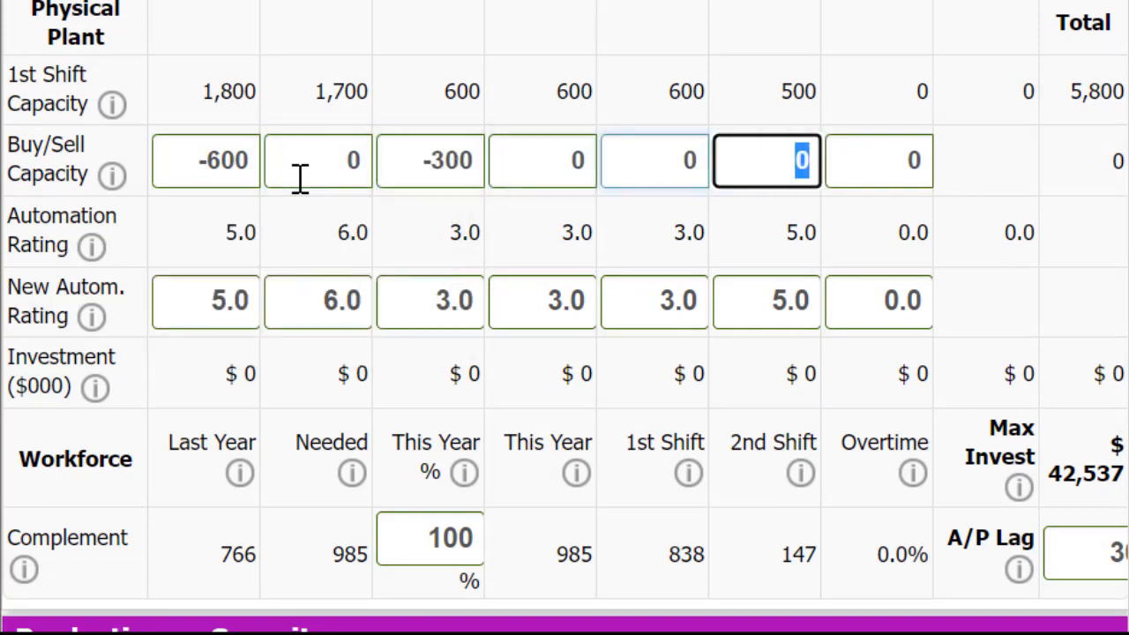
key("shift+Tab")
type("300")
key("Tab")
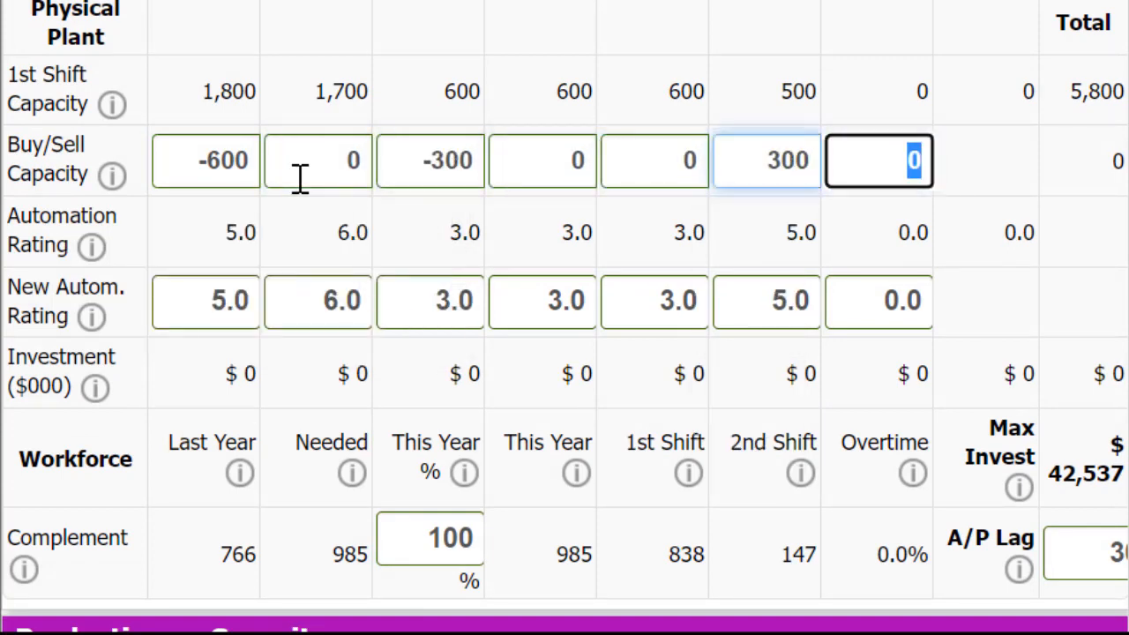
type("300")
key("BackSpace")
key("BackSpace")
key("BackSpace")
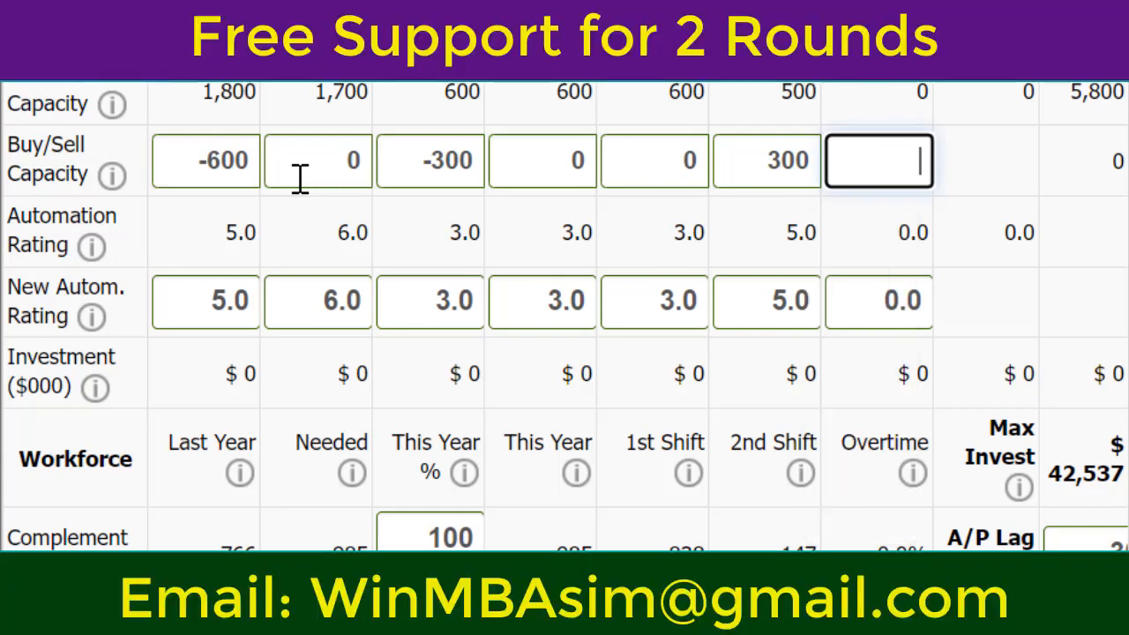
type("500")
key("Tab")
key("Tab")
key("Tab")
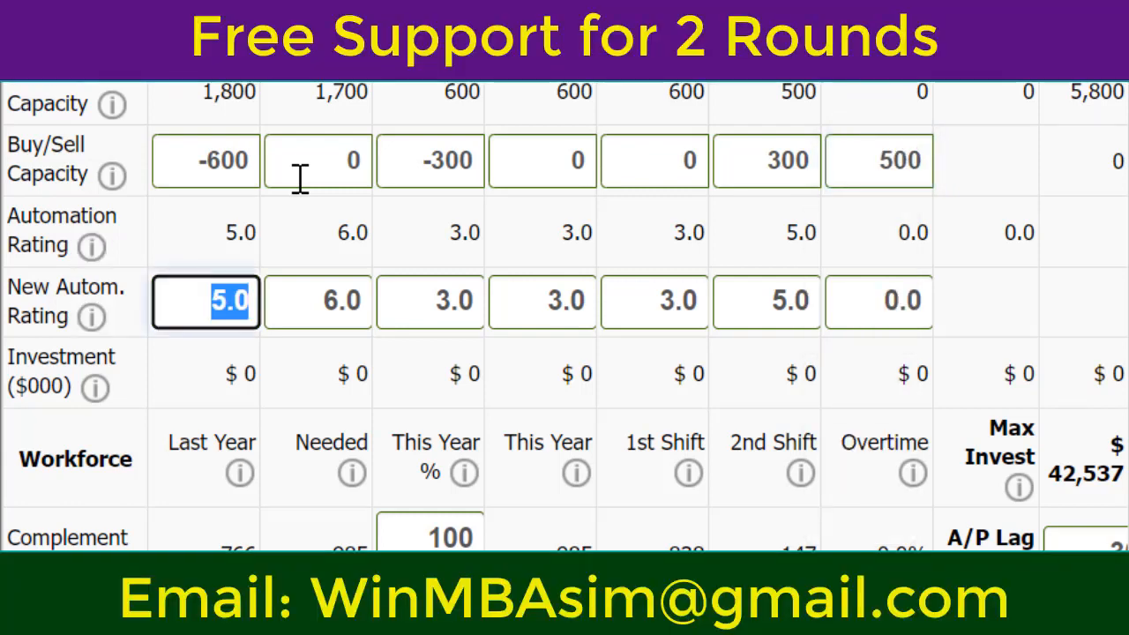
Step: Set the new automation rating to 6.0 for Daze, 8.0 for Dell, 8.0 for Dell2 and 6.0 for Daze2
type("6")
key("Tab")
type("8")
key("Tab")
key("Tab")
key("Tab")
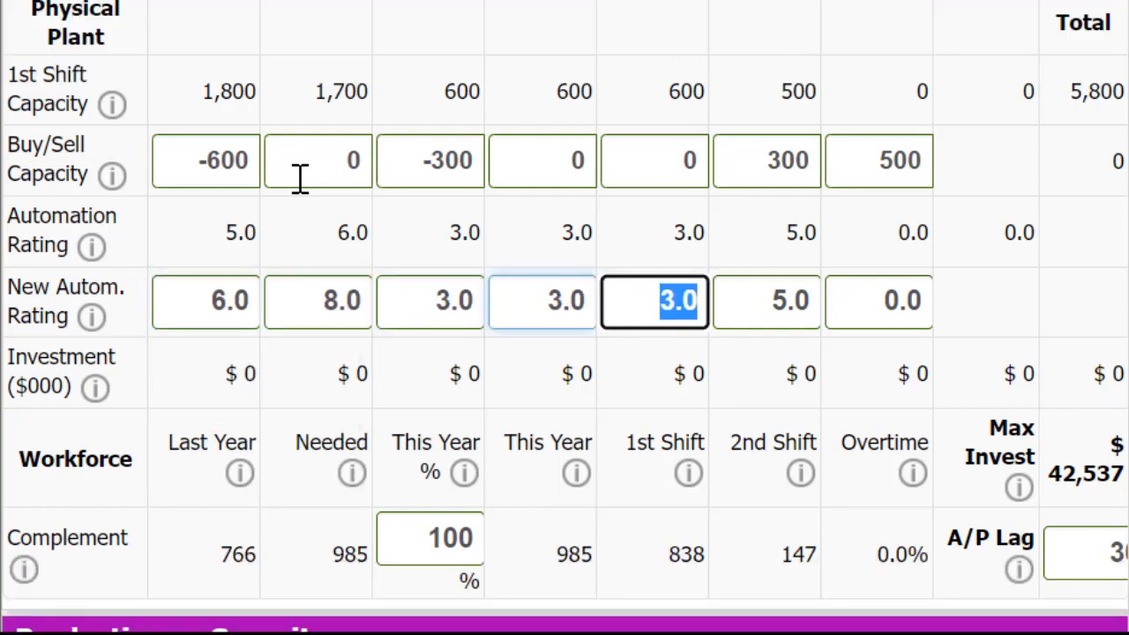
key("Tab")
type("8")
key("Tab")
type("6")
key("Tab")
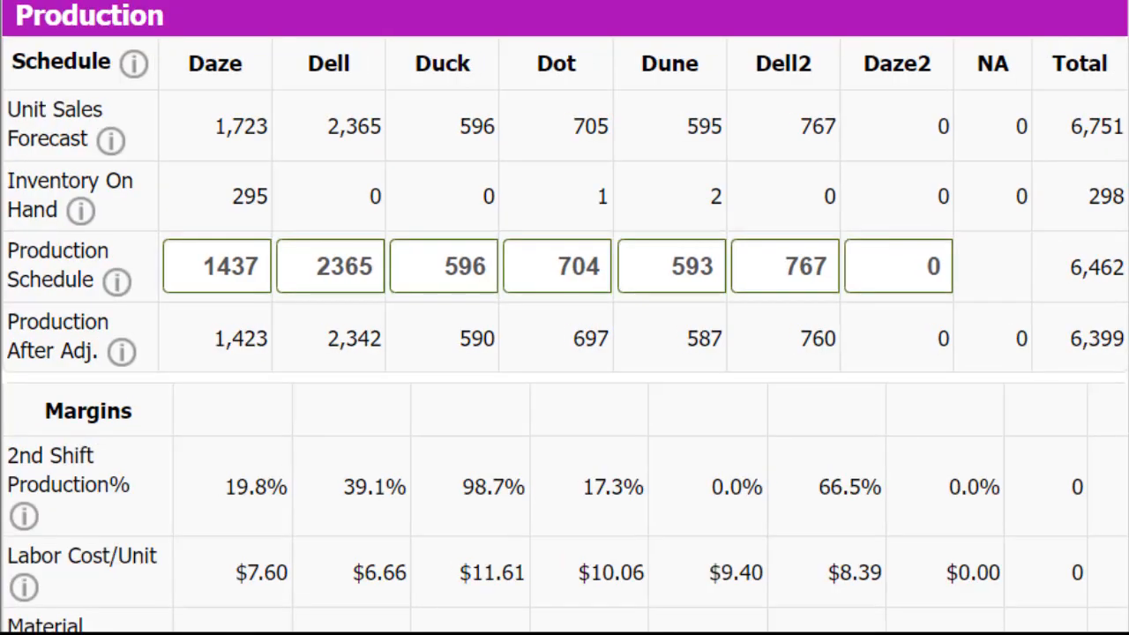
scroll(565, 318, "down", 9)
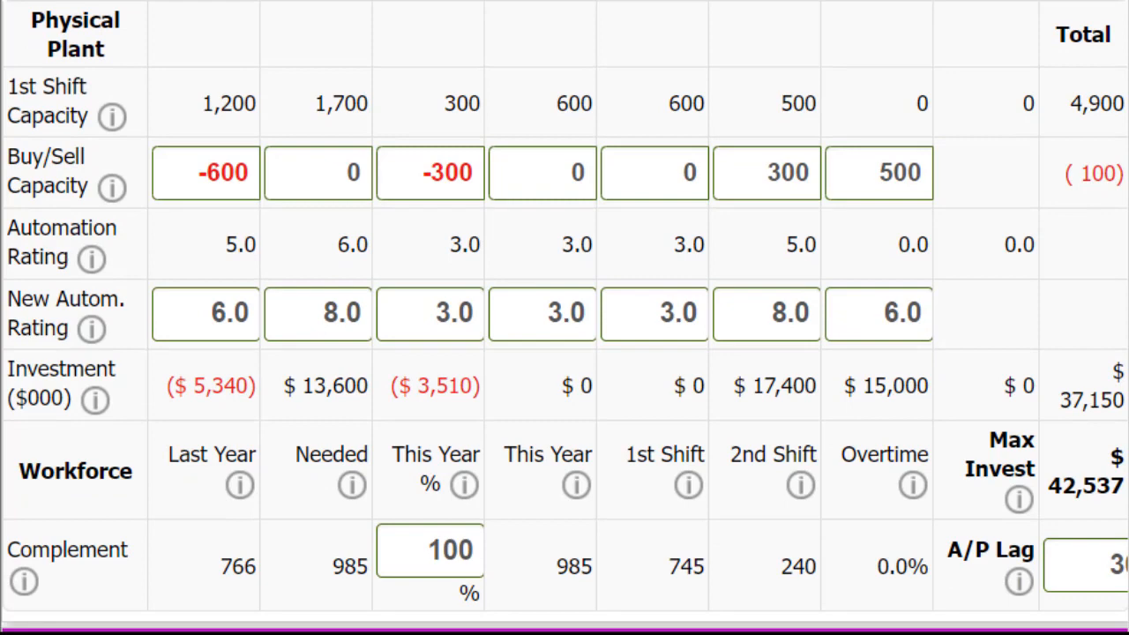
Step: Set Duck's buy/sell capacity to 0 in the Physical Plant decisions and recalculate the figures
scroll(565, 318, "up", 2)
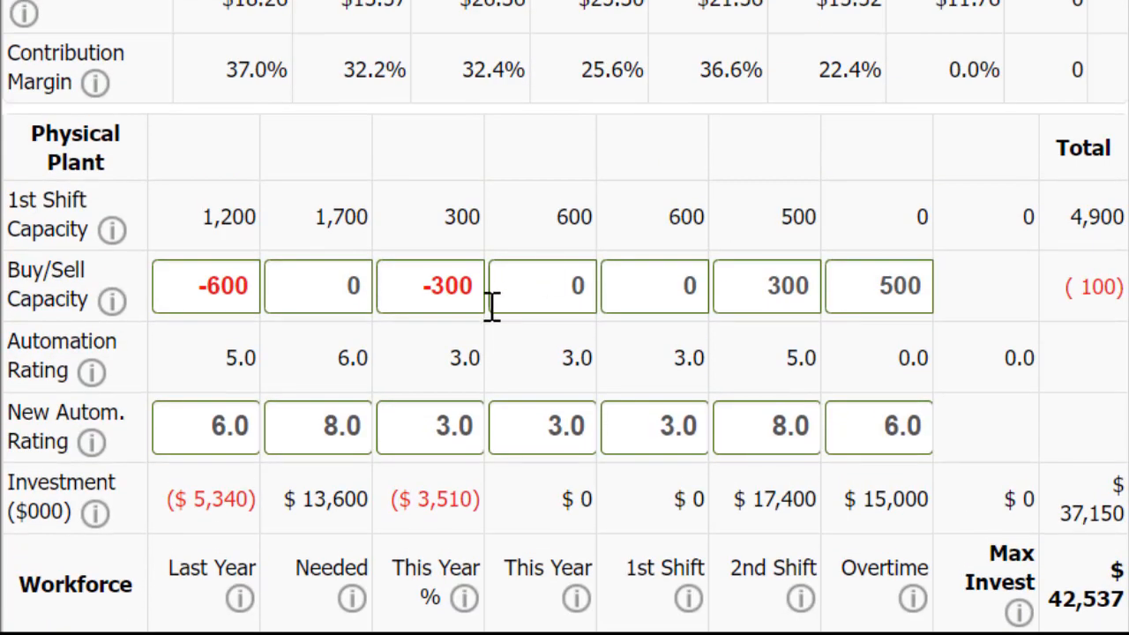
double_click(417, 294)
key("Delete")
key("Delete")
key("Delete")
key("Delete")
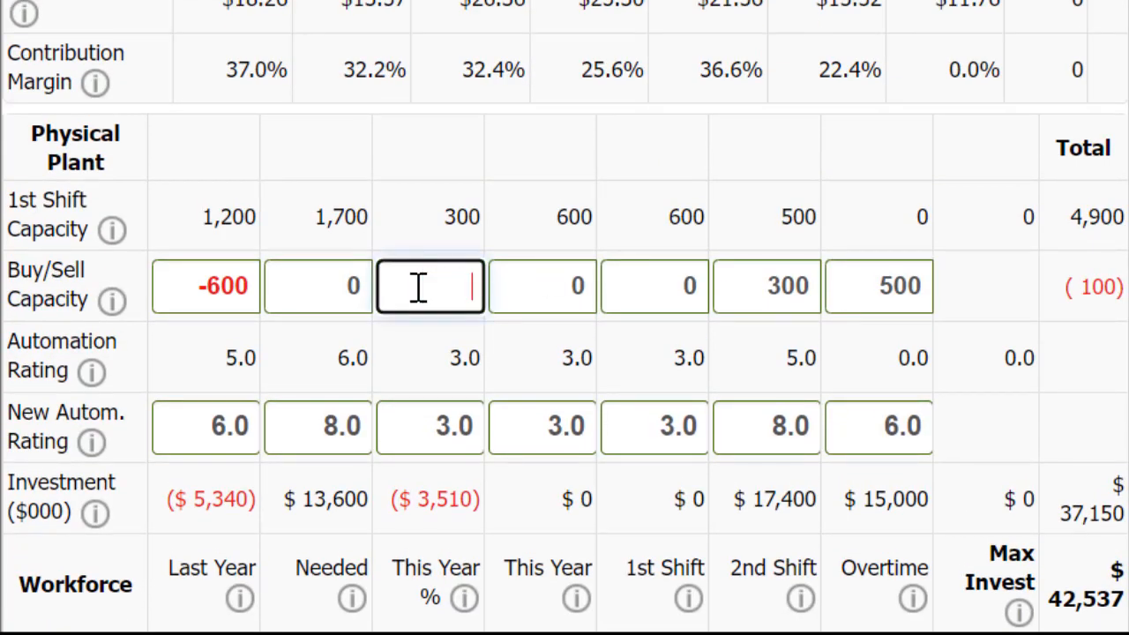
type("9")
key("BackSpace")
type("9")
key("BackSpace")
type("0")
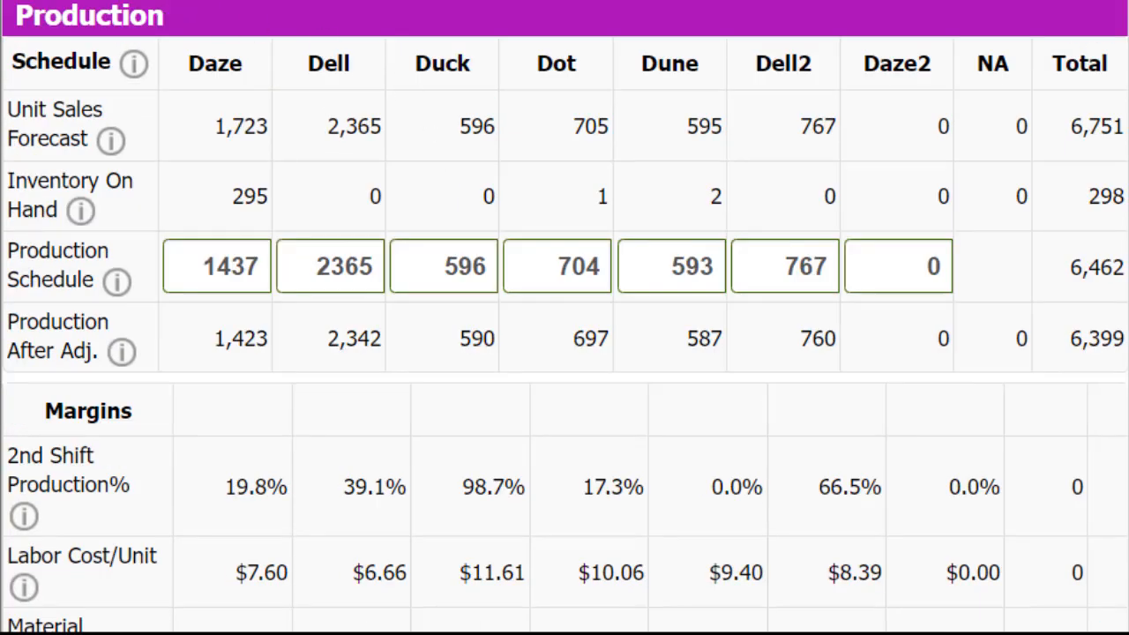
Step: Review the product margins, plant investment, workforce and the chart comparing production with capacity
scroll(479, 214, "down", 5)
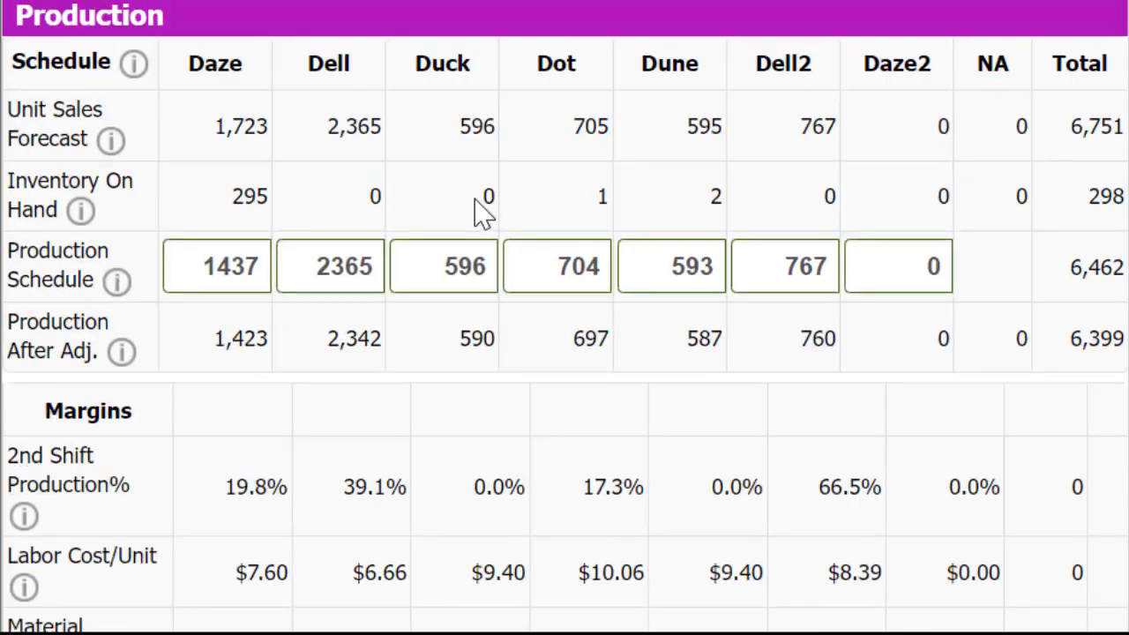
scroll(479, 216, "down", 10)
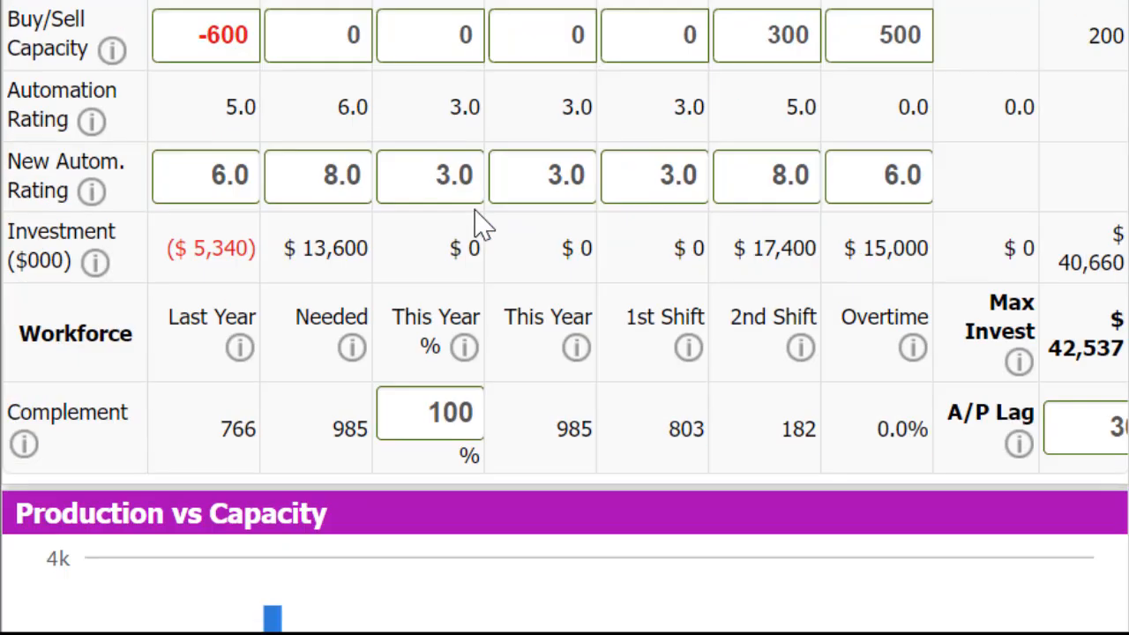
scroll(479, 225, "up", 5)
scroll(479, 221, "up", 5)
scroll(479, 221, "down", 5)
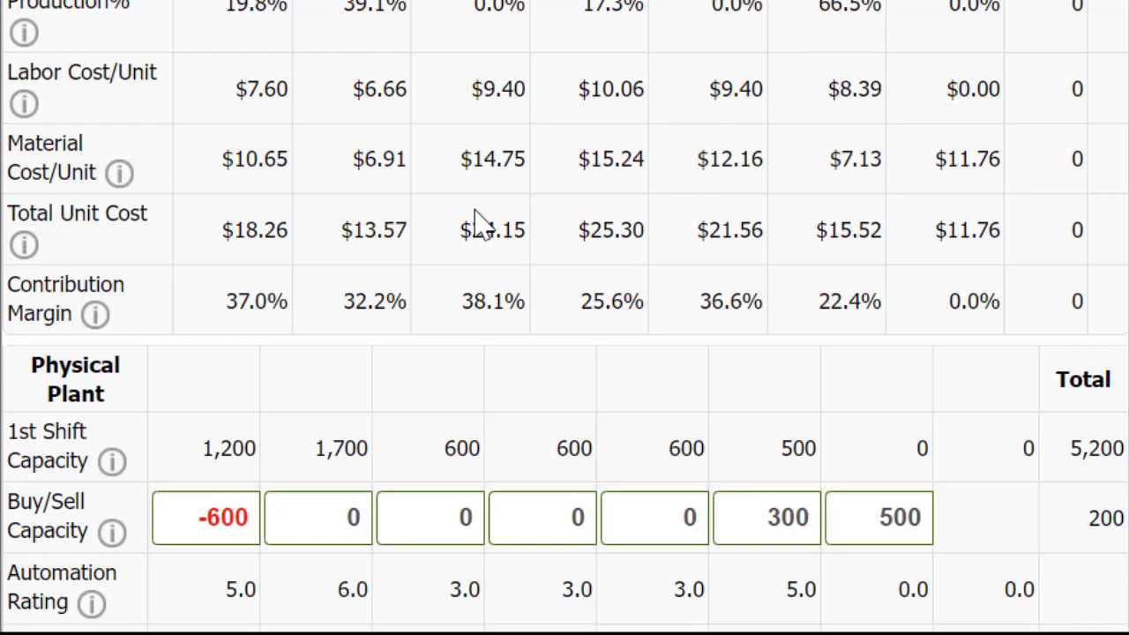
scroll(476, 212, "down", 10)
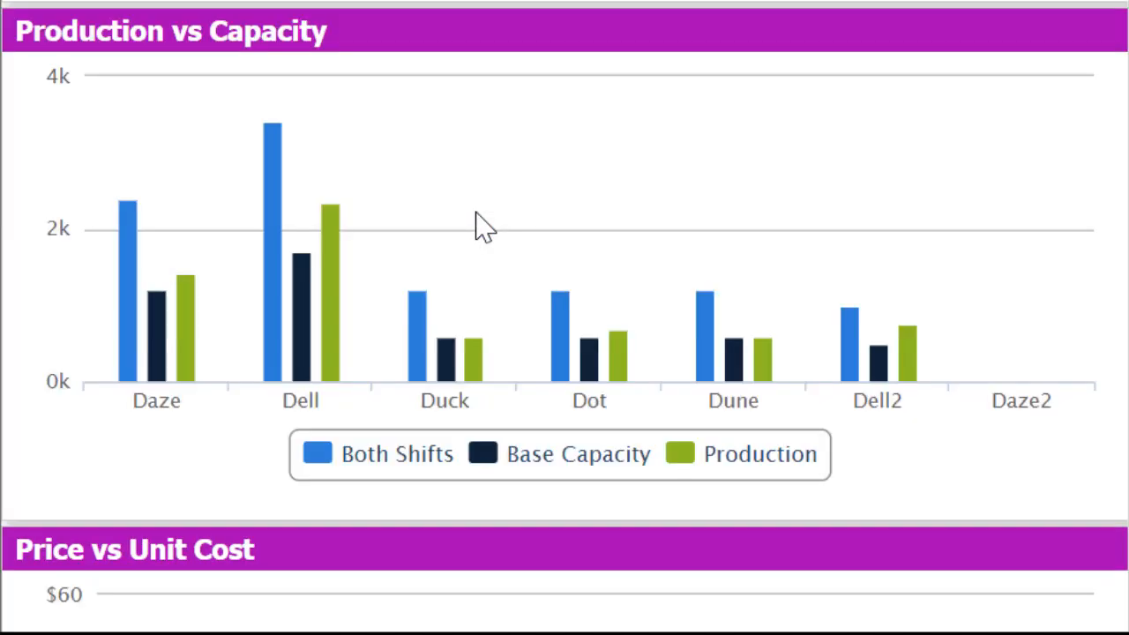
scroll(477, 213, "up", 10)
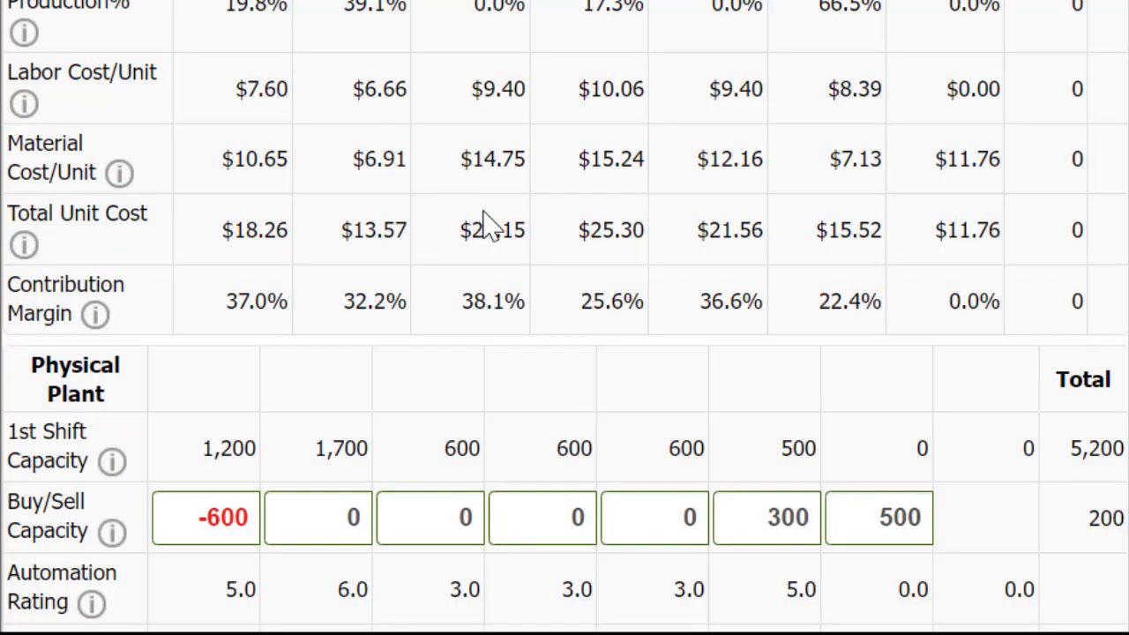
scroll(494, 221, "up", 5)
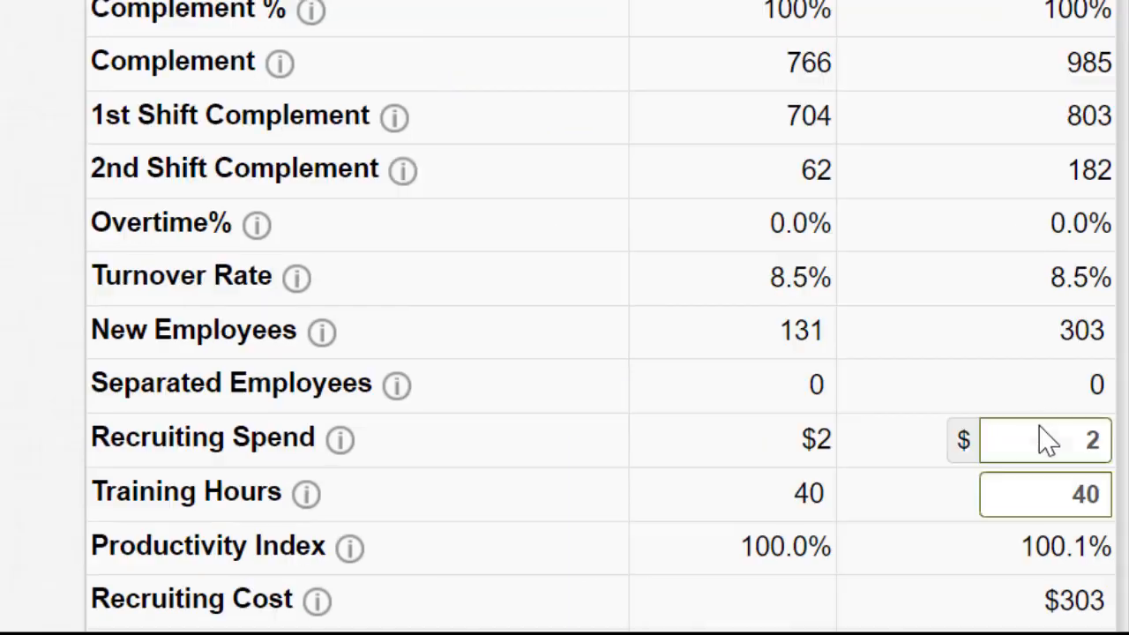
Step: Set this year's recruiting spend to 3000 in the workforce decisions
left_click(1049, 431)
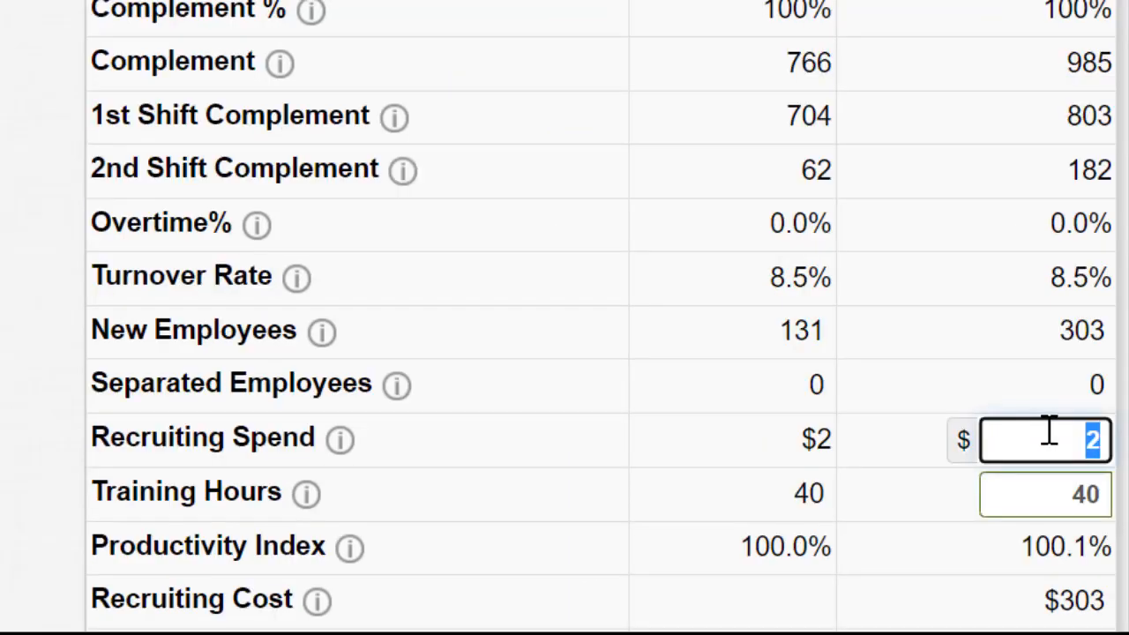
type("3000")
left_click(531, 276)
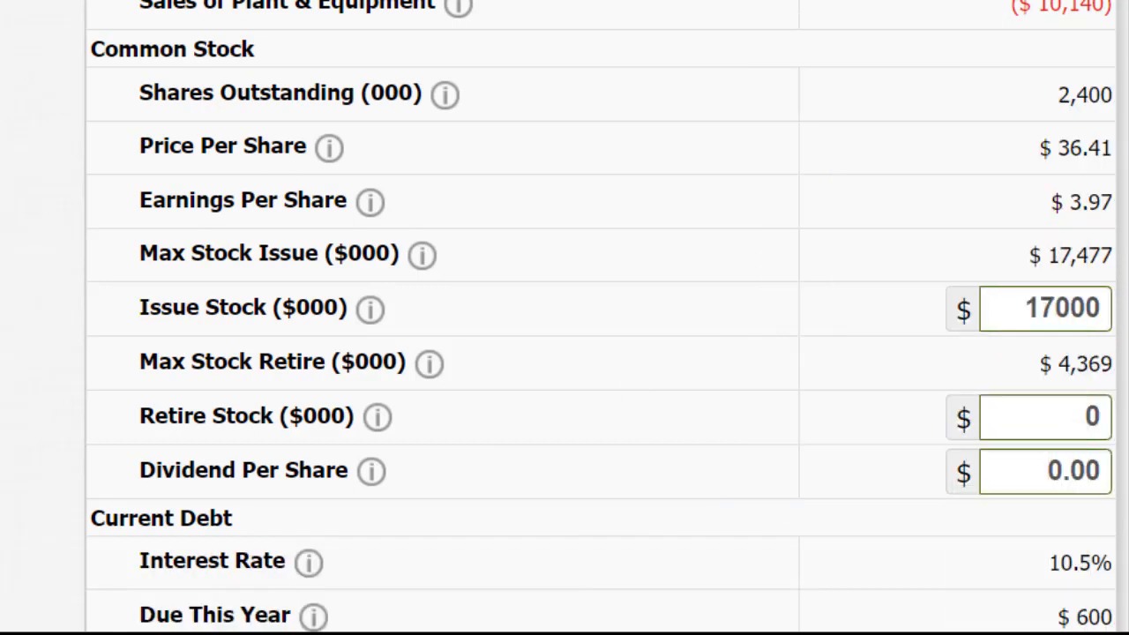
Step: Check the common stock figures, current borrowing and the December 31, 2025 cash position in the Finance decisions
scroll(468, 34, "down", 5)
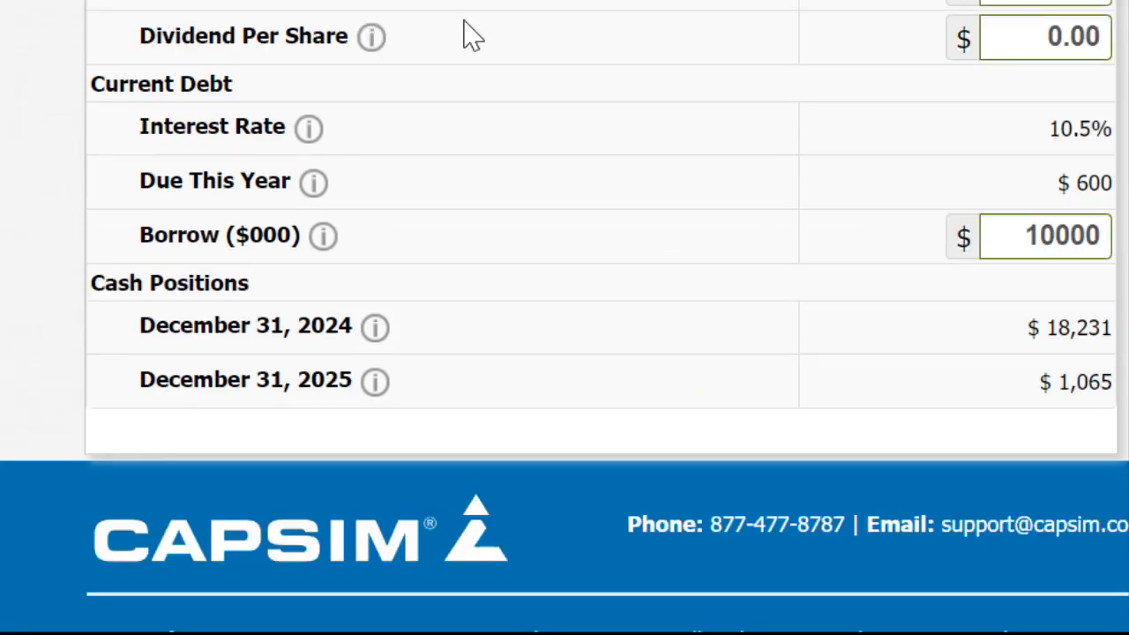
scroll(467, 33, "up", 1)
scroll(467, 34, "up", 5)
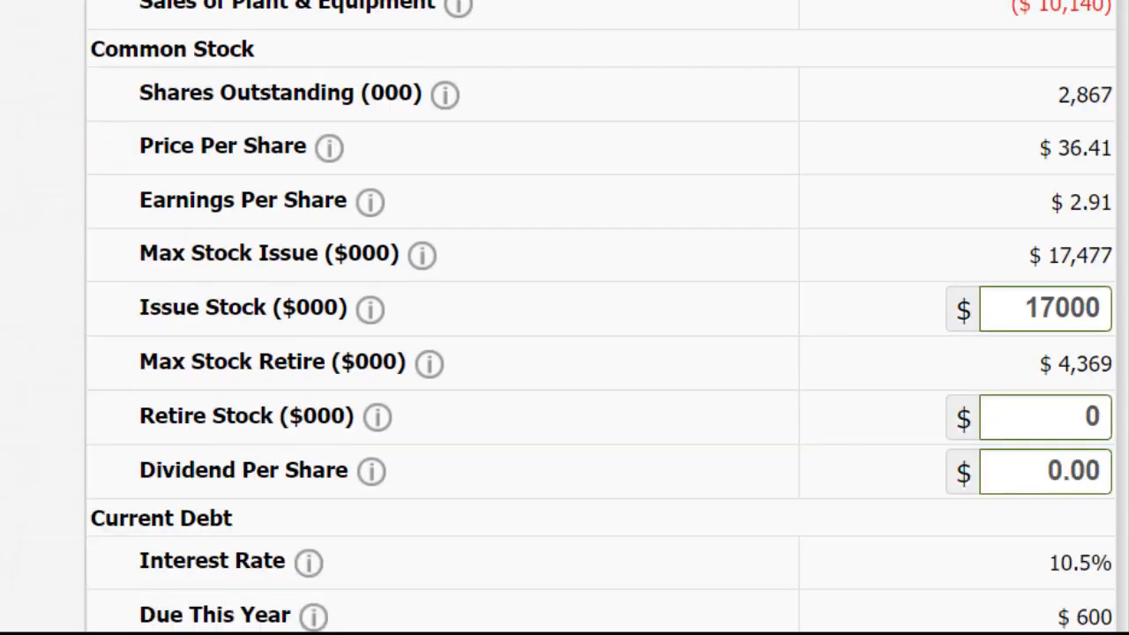
scroll(1088, 360, "down", 5)
left_click_drag(1029, 385, 1113, 399)
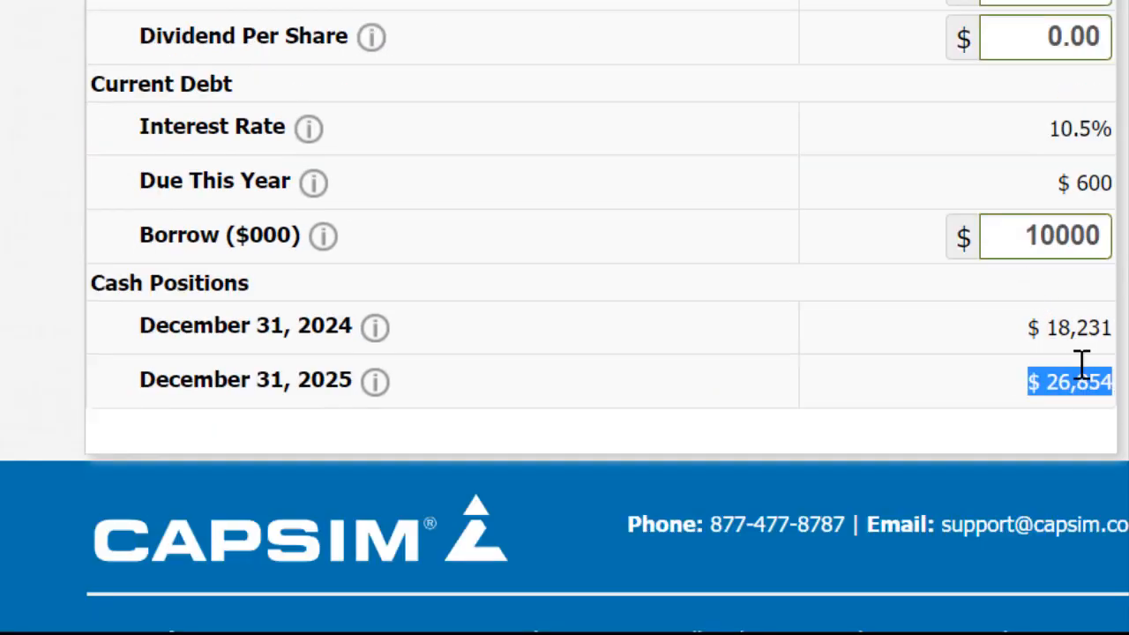
left_click(1115, 7)
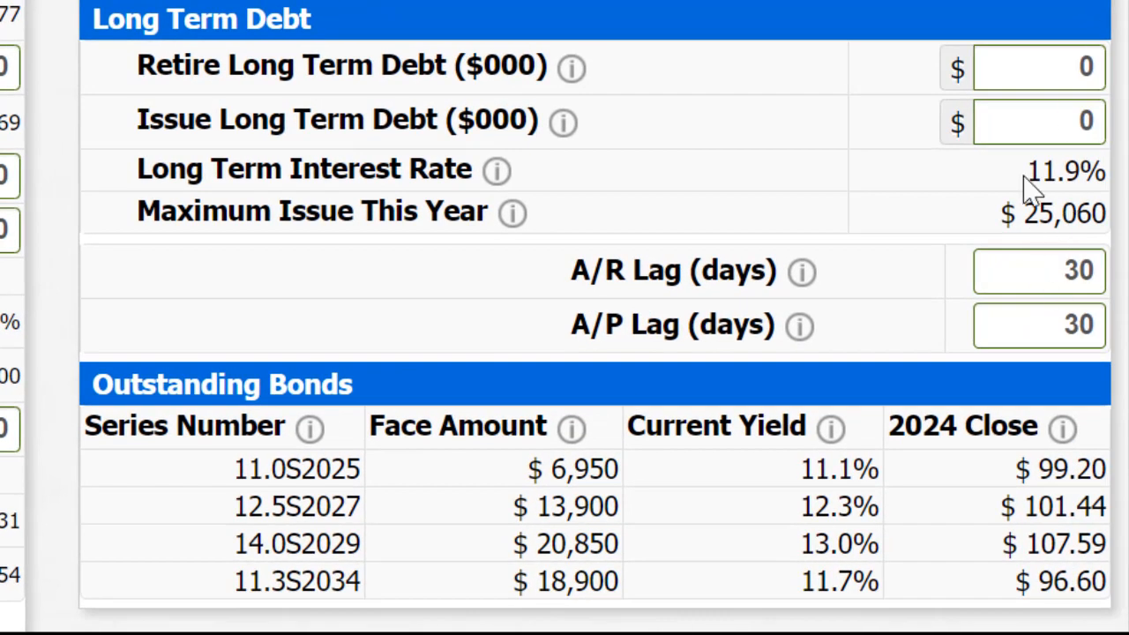
Step: Set the long-term debt issue to 25000 ($000) and the A/R lag to 35 days
left_click(1036, 121)
type("5000")
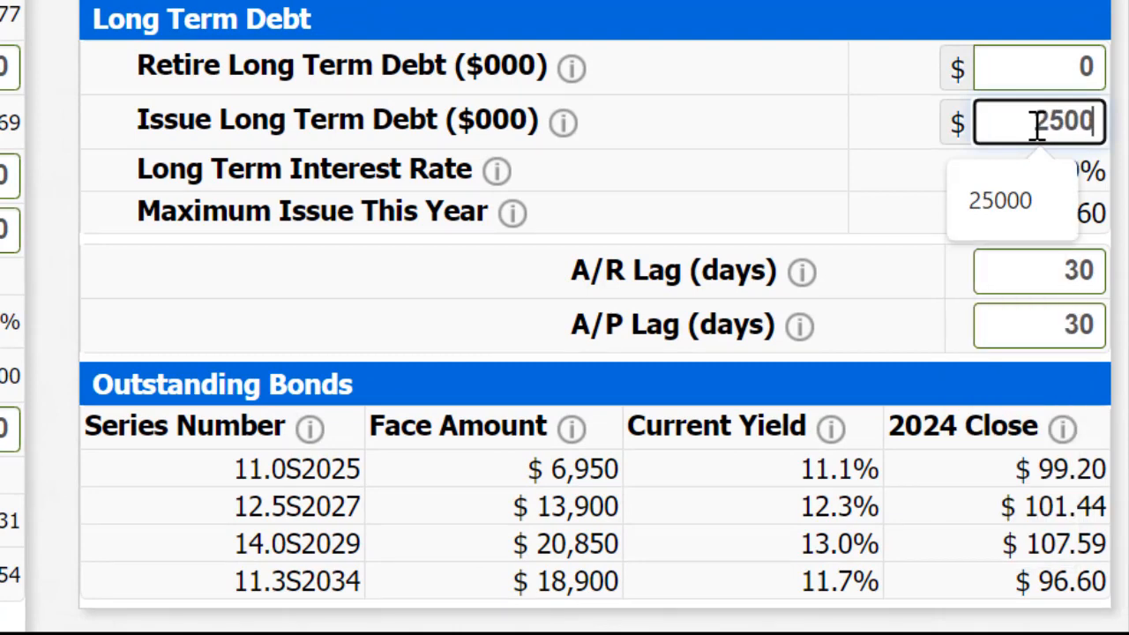
double_click(1047, 280)
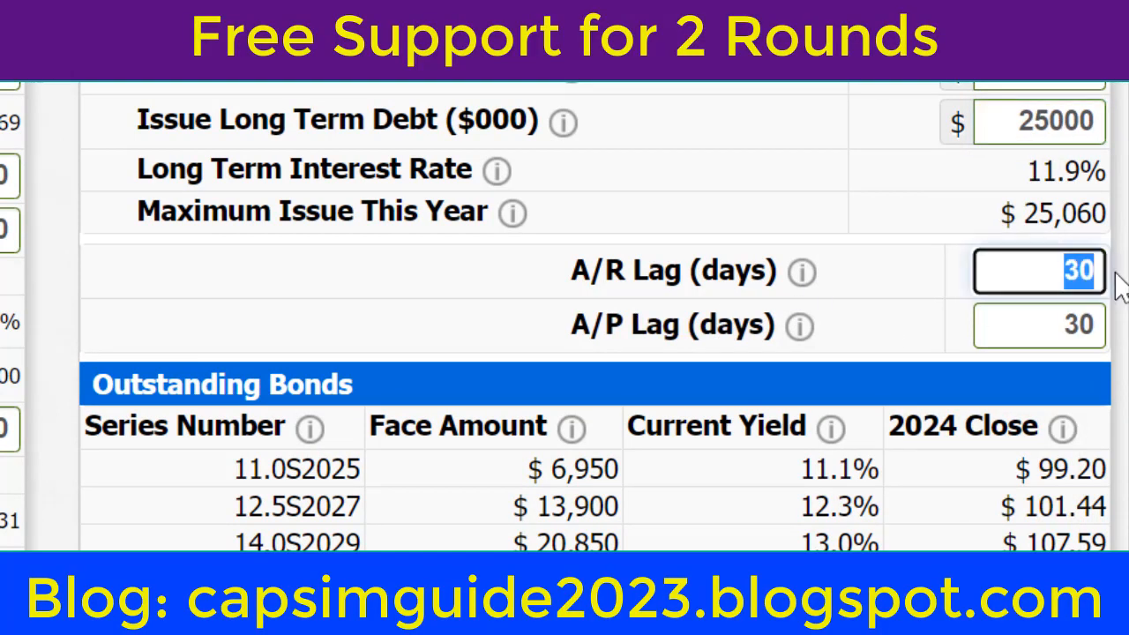
type("35")
left_click(547, 308)
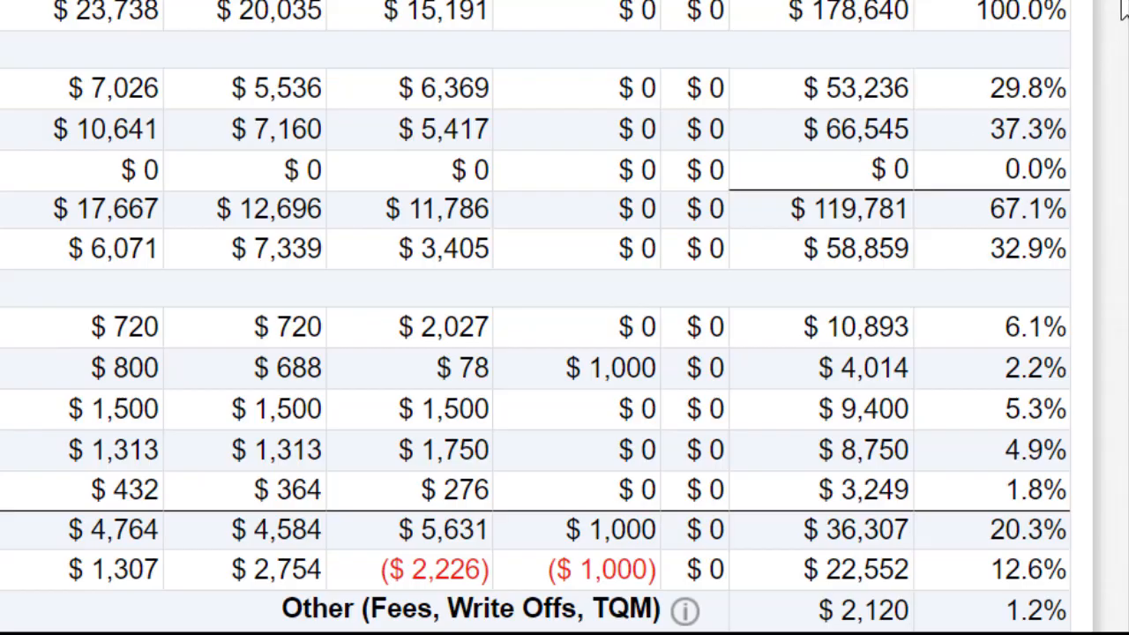
Step: Examine the total sales, contribution margin and net profit in the projected income statement
scroll(1116, 7, "up", 1)
left_click_drag(787, 100, 1044, 99)
left_click_drag(824, 339, 1004, 339)
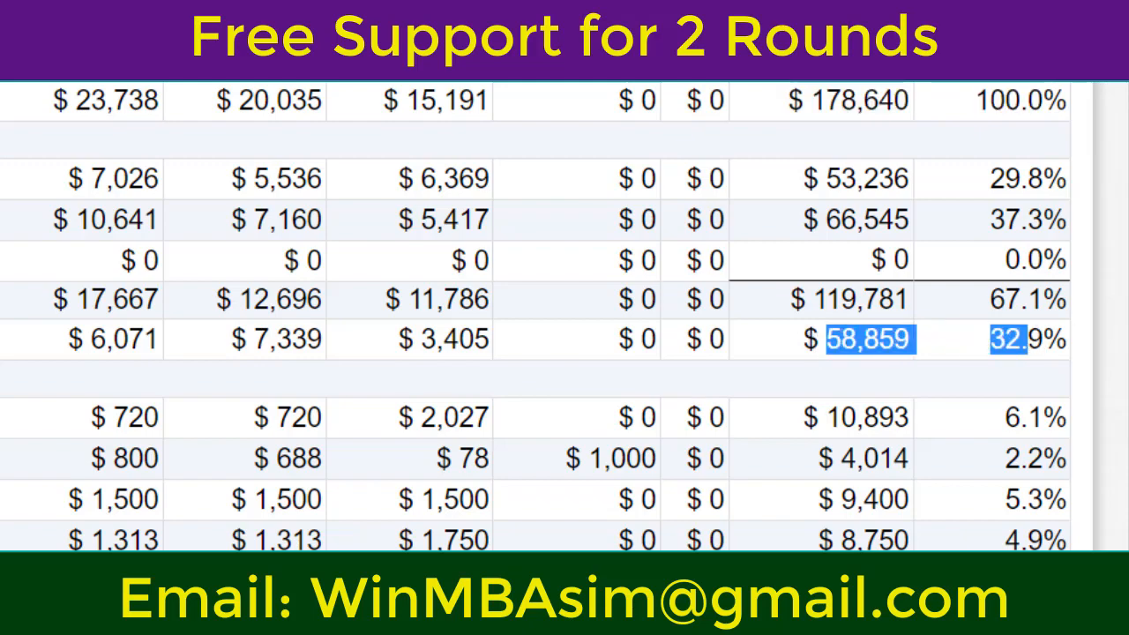
scroll(932, 524, "down", 5)
left_click_drag(863, 496, 1041, 496)
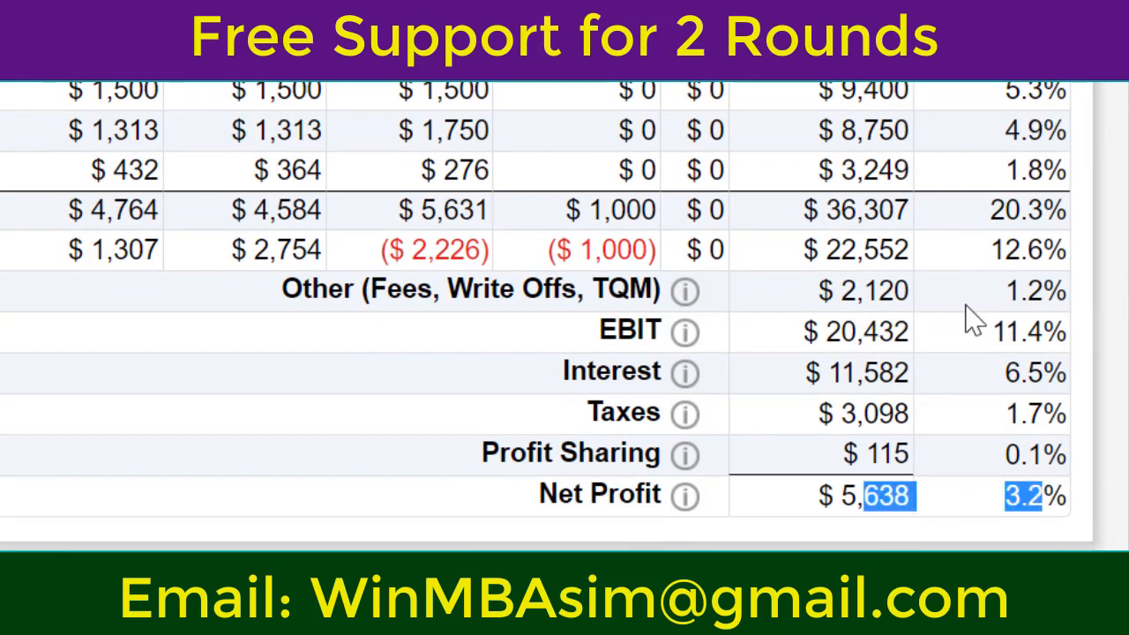